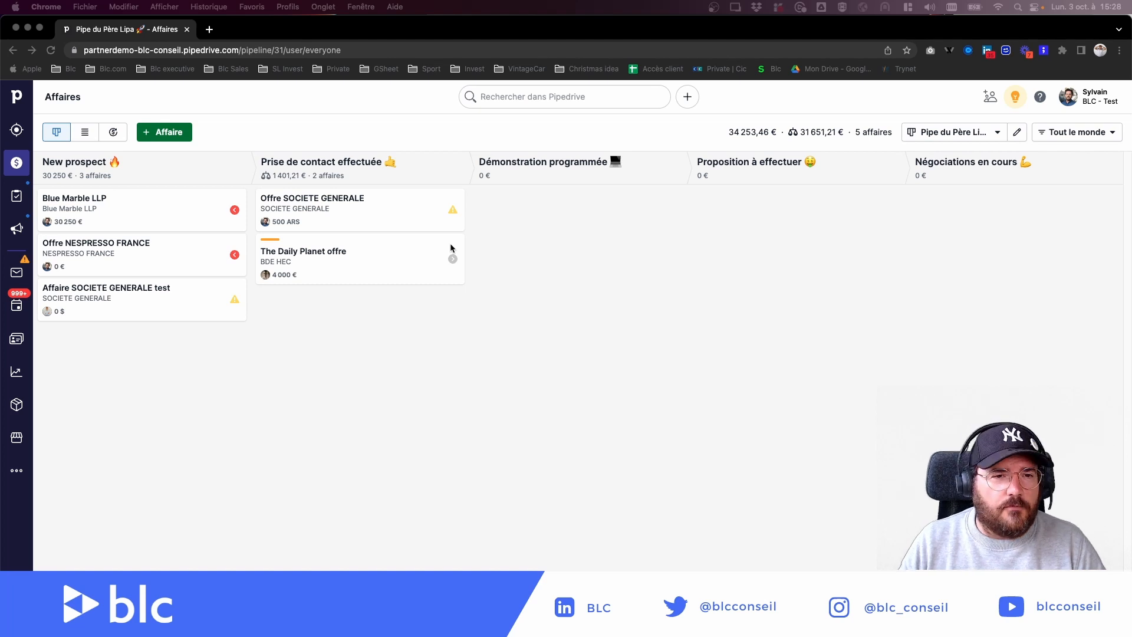
Open The Daily Planet offre deal from the pipeline and bring its details section into view.
{"action": "left_click", "coordinate": [346, 254]}
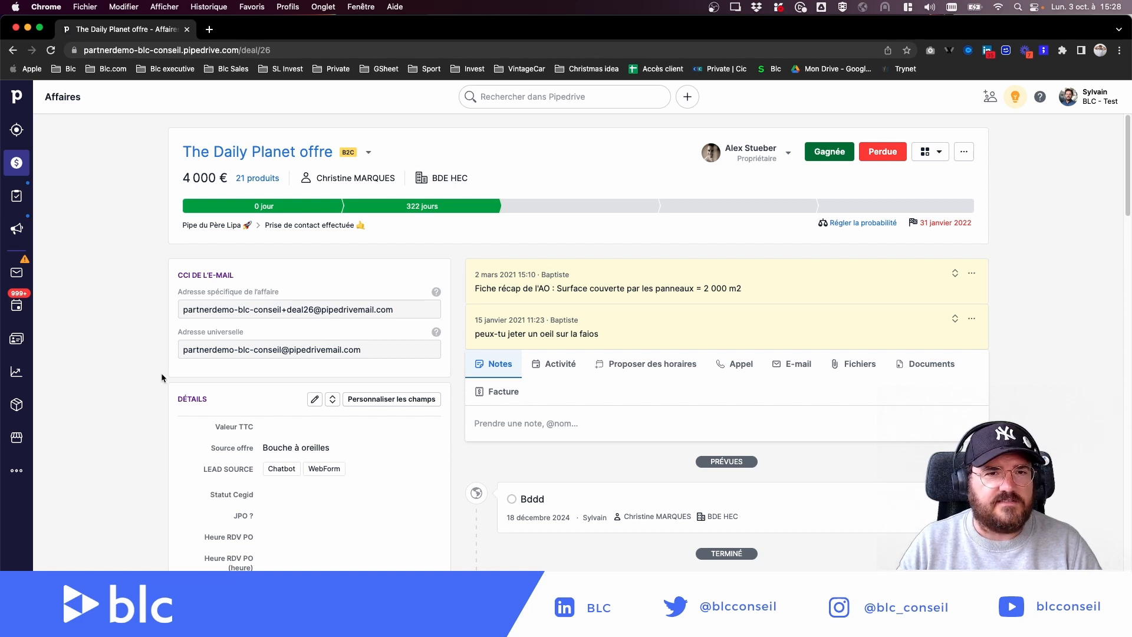
{"action": "scroll", "coordinate": [161, 378], "scroll_direction": "down", "scroll_amount": 2}
{"action": "scroll", "coordinate": [163, 377], "scroll_direction": "up", "scroll_amount": 1}
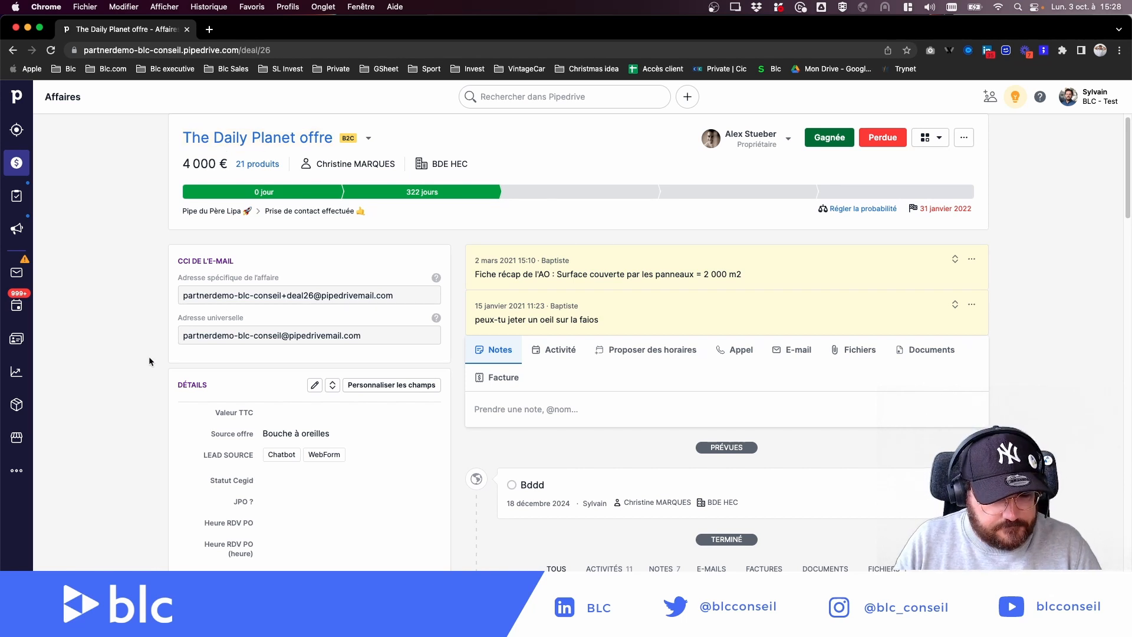
{"action": "scroll", "coordinate": [147, 358], "scroll_direction": "down", "scroll_amount": 3}
{"action": "scroll", "coordinate": [176, 357], "scroll_direction": "up", "scroll_amount": 1}
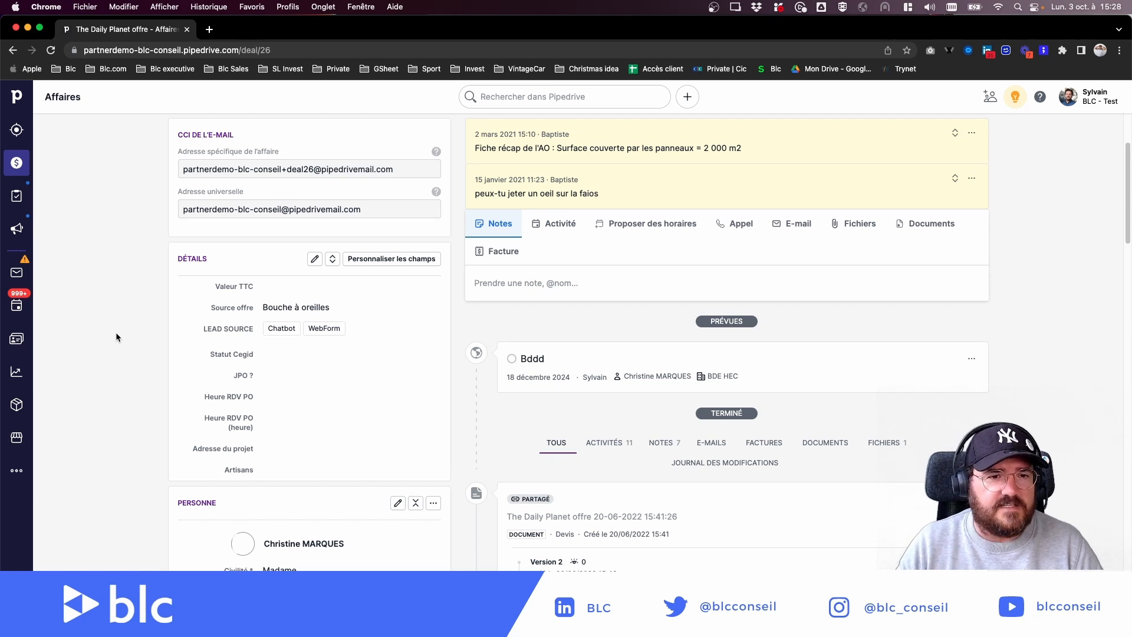
Add a text-type custom field named "Nouveau champ" to the deal details, always visible in the sidebar, and finish customizing.
{"action": "left_click", "coordinate": [375, 262]}
{"action": "scroll", "coordinate": [294, 388], "scroll_direction": "down", "scroll_amount": 10}
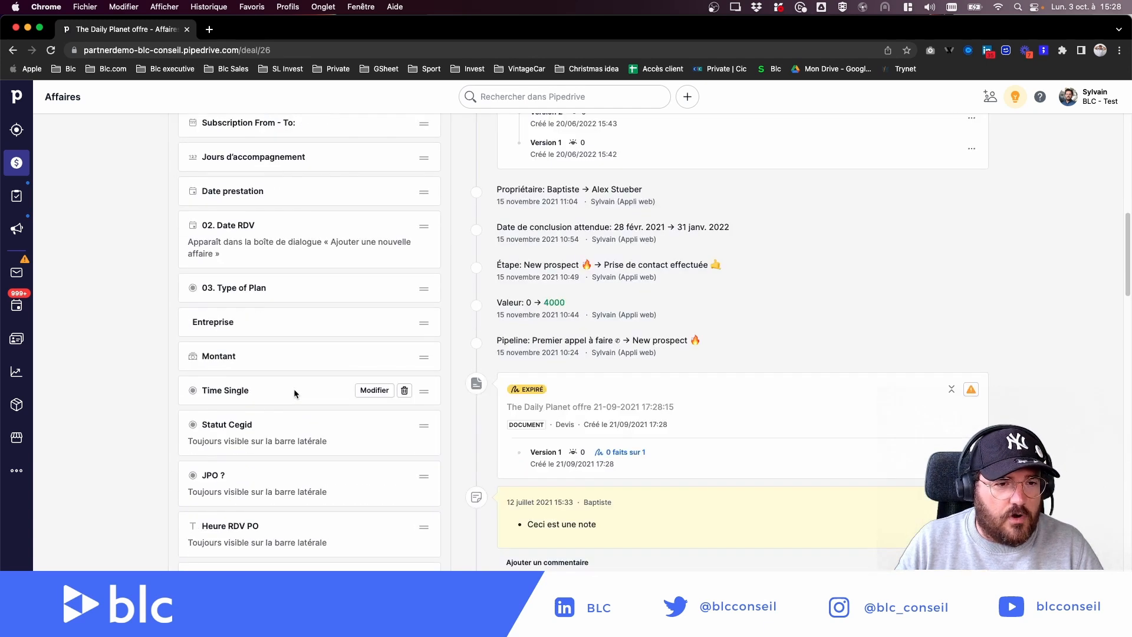
{"action": "scroll", "coordinate": [293, 388], "scroll_direction": "down", "scroll_amount": 8}
{"action": "left_click", "coordinate": [218, 459]}
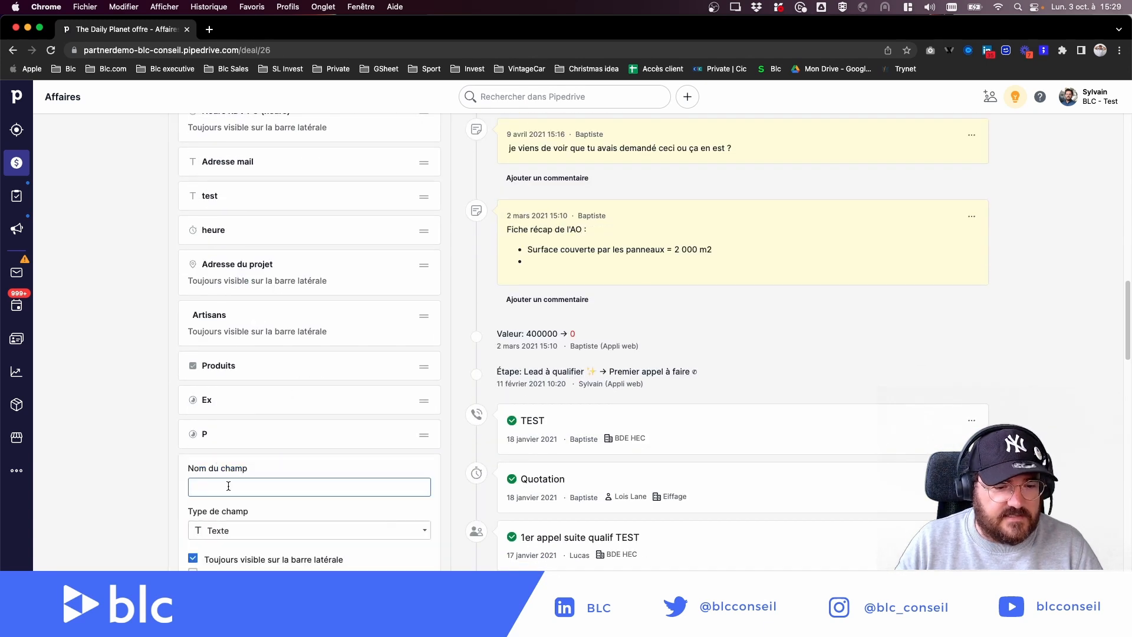
{"action": "type", "text": "Nouveau champ"}
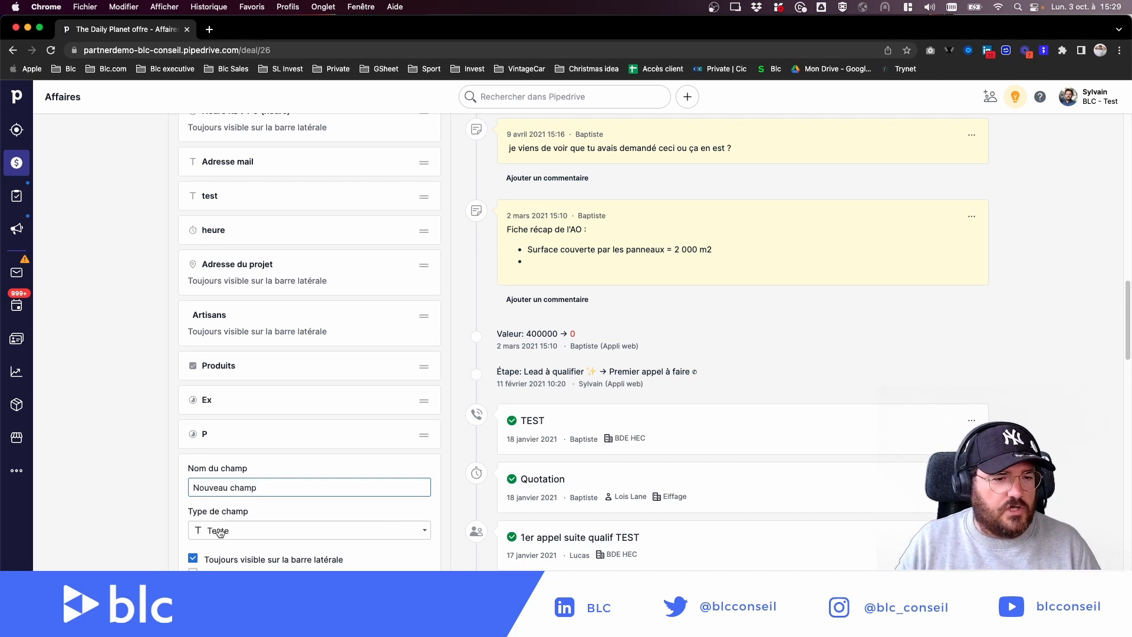
{"action": "left_click", "coordinate": [248, 529]}
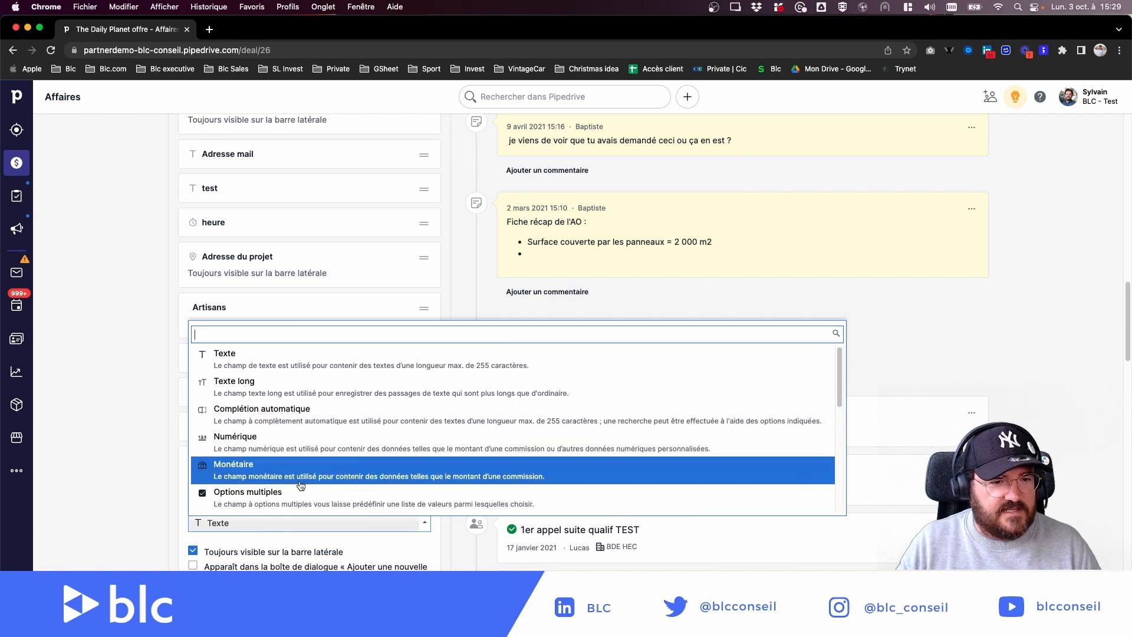
{"action": "left_click", "coordinate": [268, 527]}
{"action": "scroll", "coordinate": [150, 454], "scroll_direction": "down", "scroll_amount": 3}
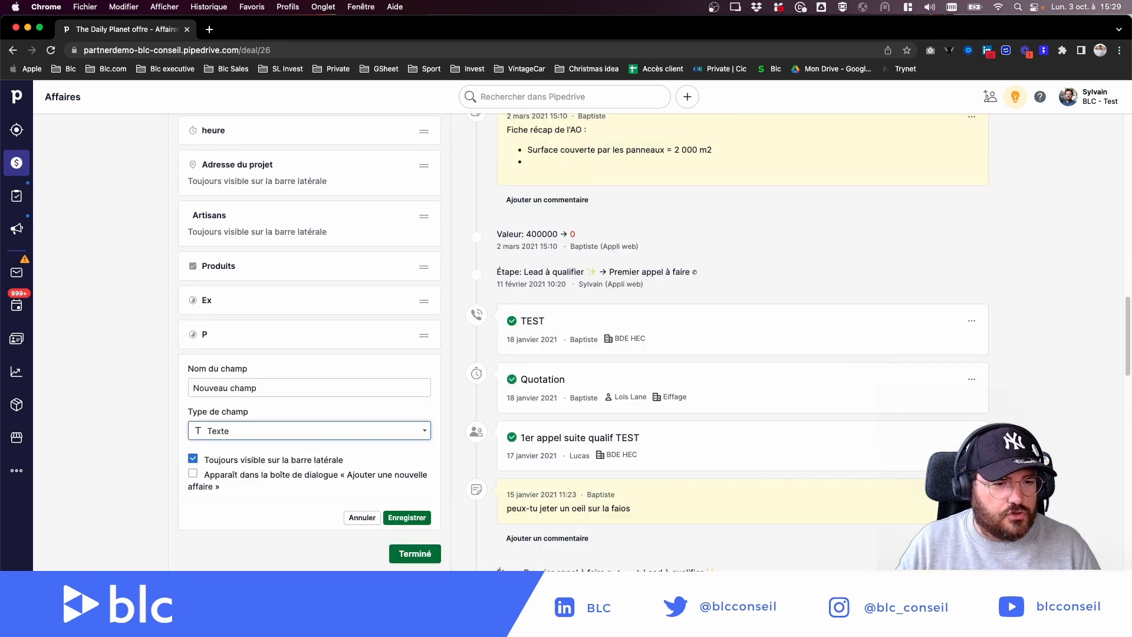
{"action": "left_click", "coordinate": [396, 518]}
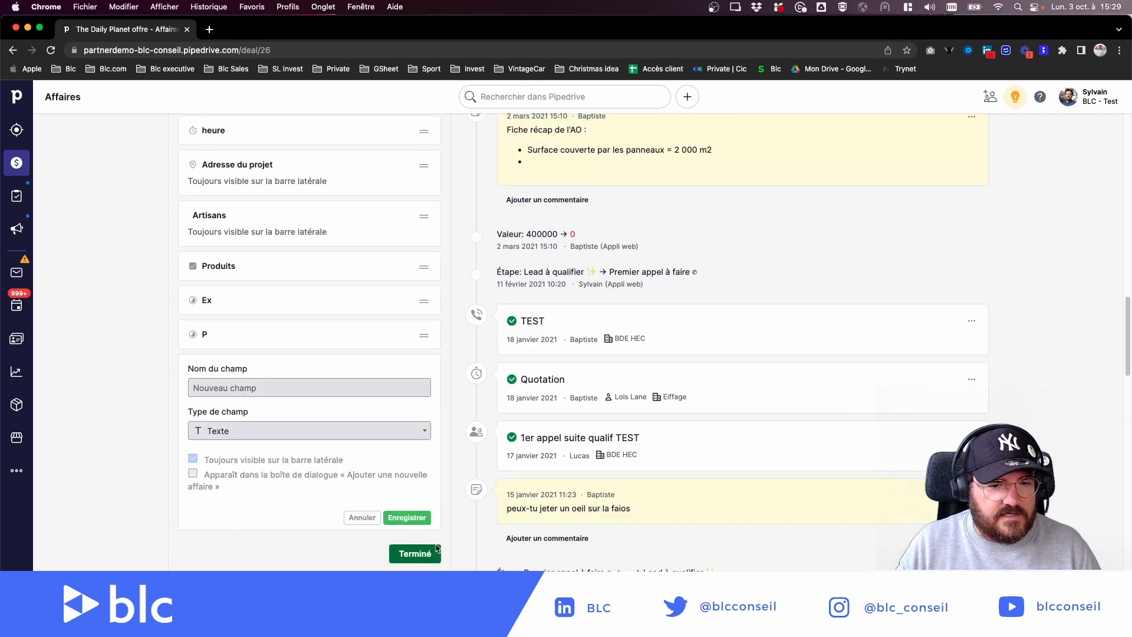
{"action": "left_click", "coordinate": [412, 440]}
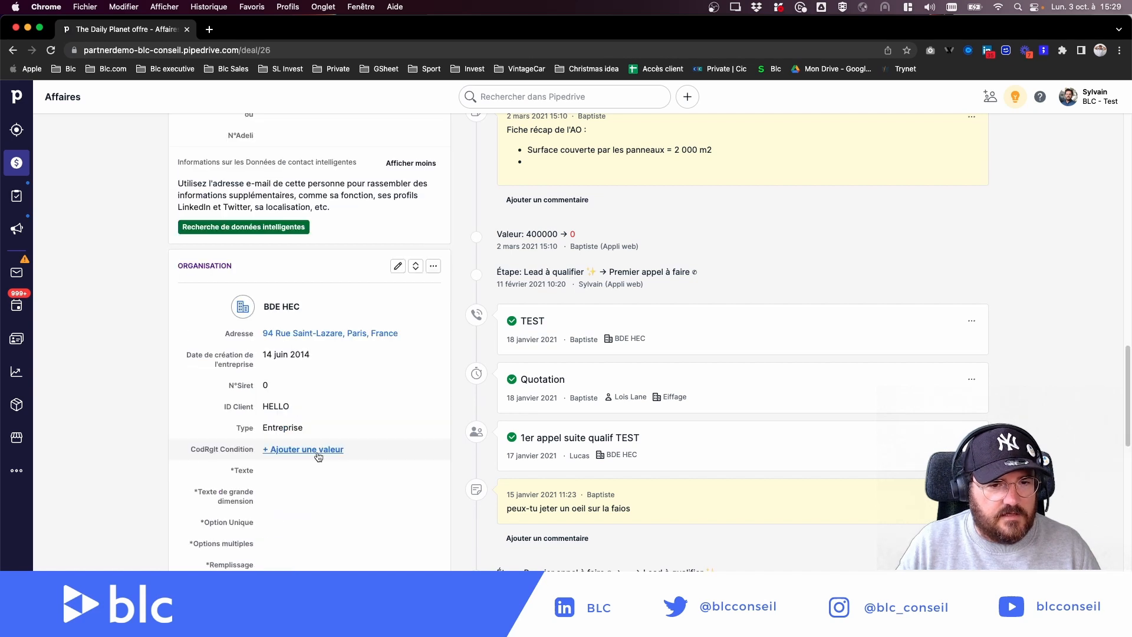
Reorder the deal's detail fields so that Nouveau champ comes first, above Valeur TTC, and finish customizing.
{"action": "scroll", "coordinate": [131, 387], "scroll_direction": "up", "scroll_amount": 10}
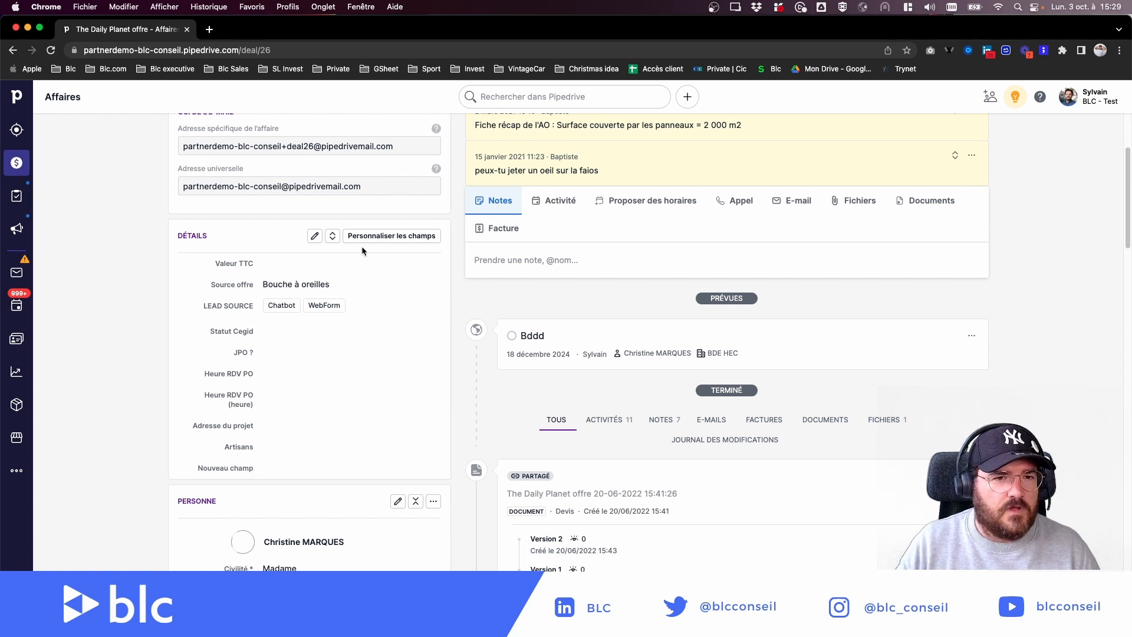
{"action": "left_click", "coordinate": [378, 236]}
{"action": "scroll", "coordinate": [290, 402], "scroll_direction": "down", "scroll_amount": 2}
{"action": "scroll", "coordinate": [290, 402], "scroll_direction": "down", "scroll_amount": 10}
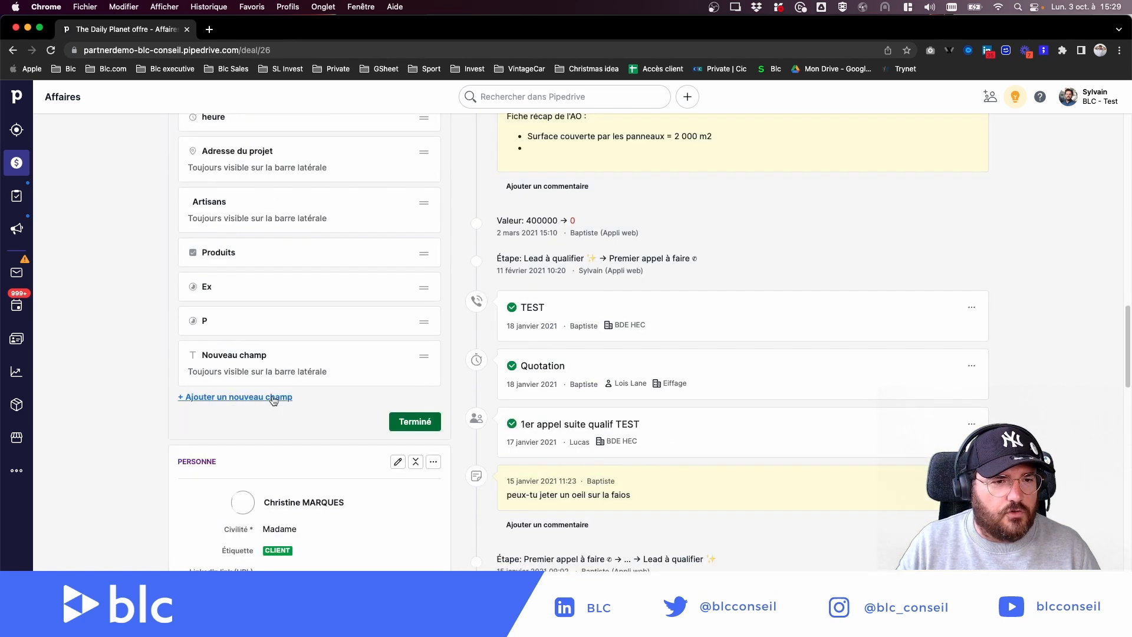
{"action": "left_click_drag", "start_coordinate": [428, 382], "coordinate": [410, 154]}
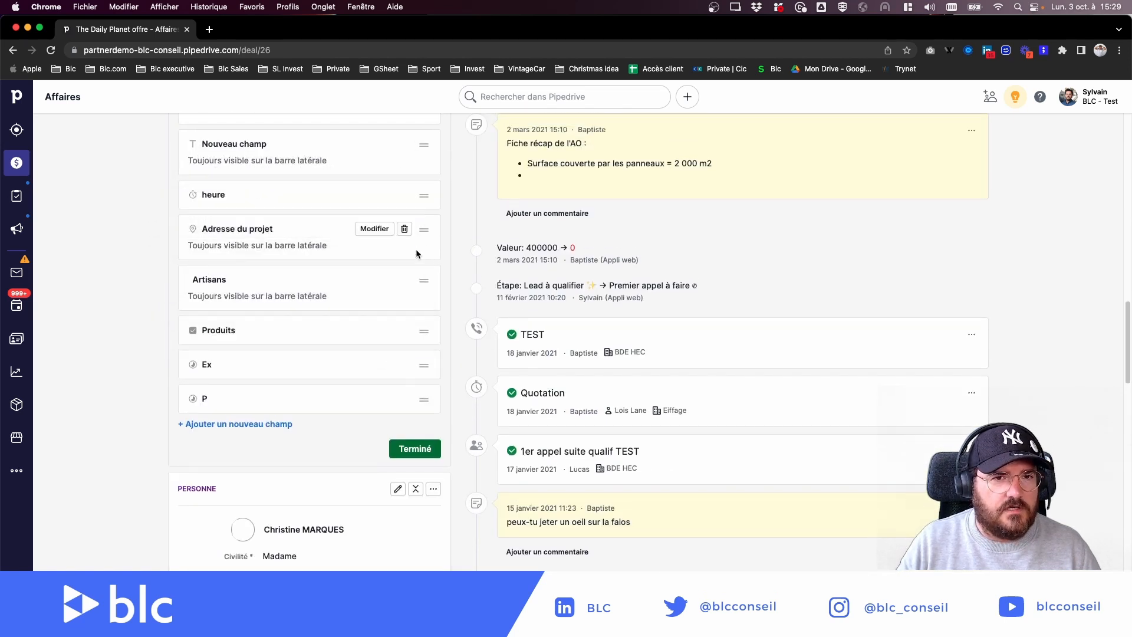
{"action": "scroll", "coordinate": [409, 278], "scroll_direction": "up", "scroll_amount": 5}
{"action": "scroll", "coordinate": [349, 301], "scroll_direction": "up", "scroll_amount": 1}
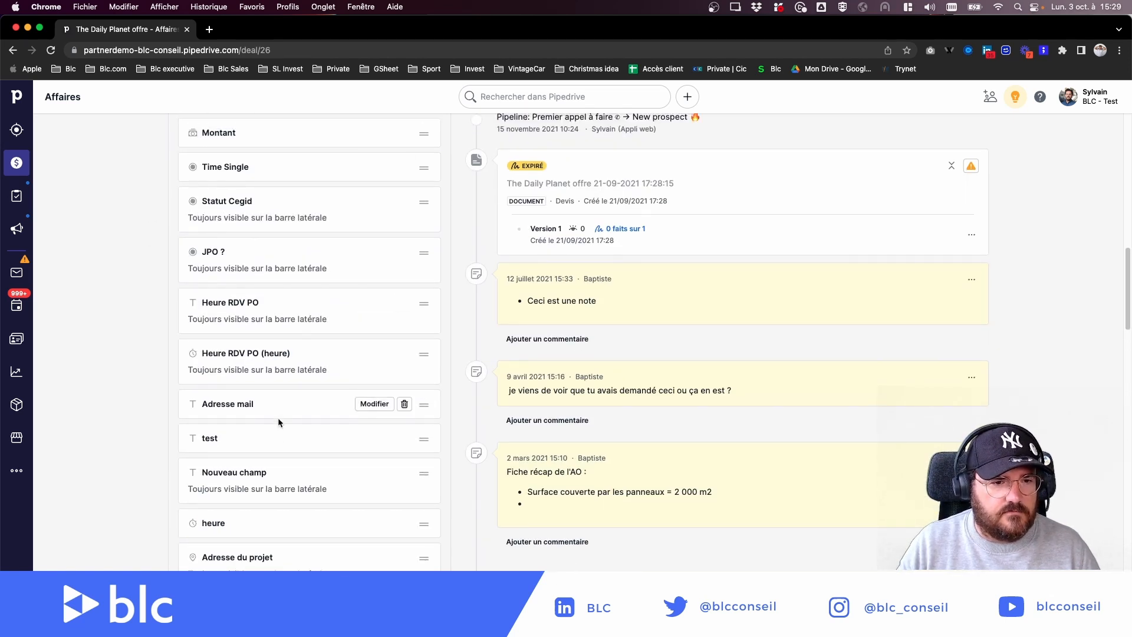
{"action": "left_click_drag", "start_coordinate": [429, 472], "coordinate": [434, 154]}
{"action": "scroll", "coordinate": [412, 324], "scroll_direction": "up", "scroll_amount": 7}
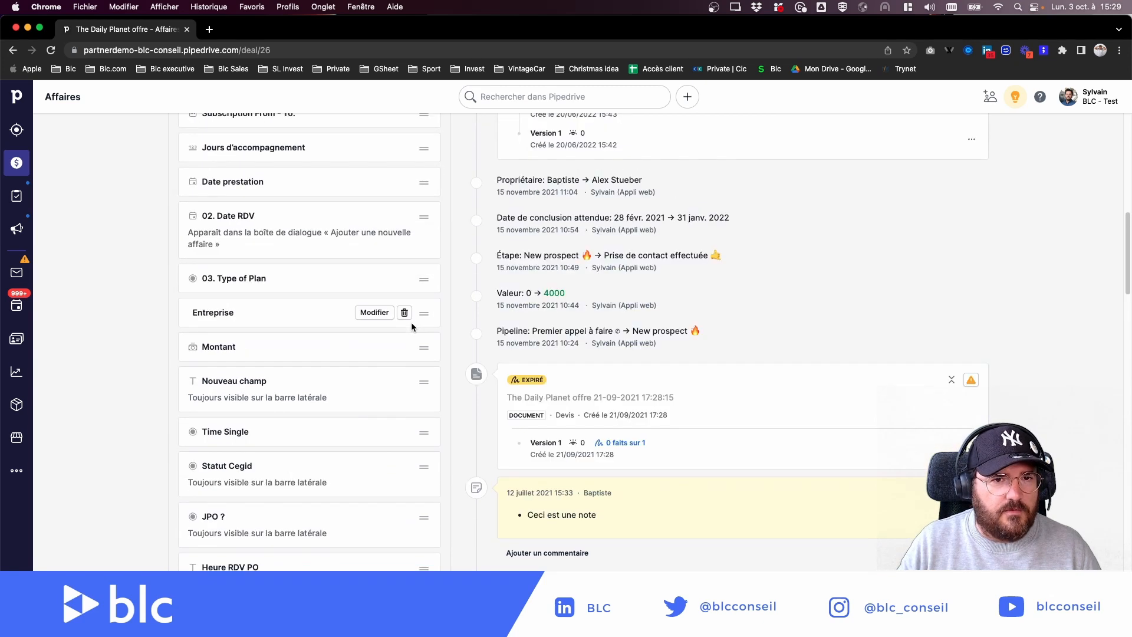
{"action": "left_click_drag", "start_coordinate": [423, 578], "coordinate": [425, 139]}
{"action": "scroll", "coordinate": [408, 314], "scroll_direction": "up", "scroll_amount": 4}
{"action": "scroll", "coordinate": [408, 314], "scroll_direction": "up", "scroll_amount": 3}
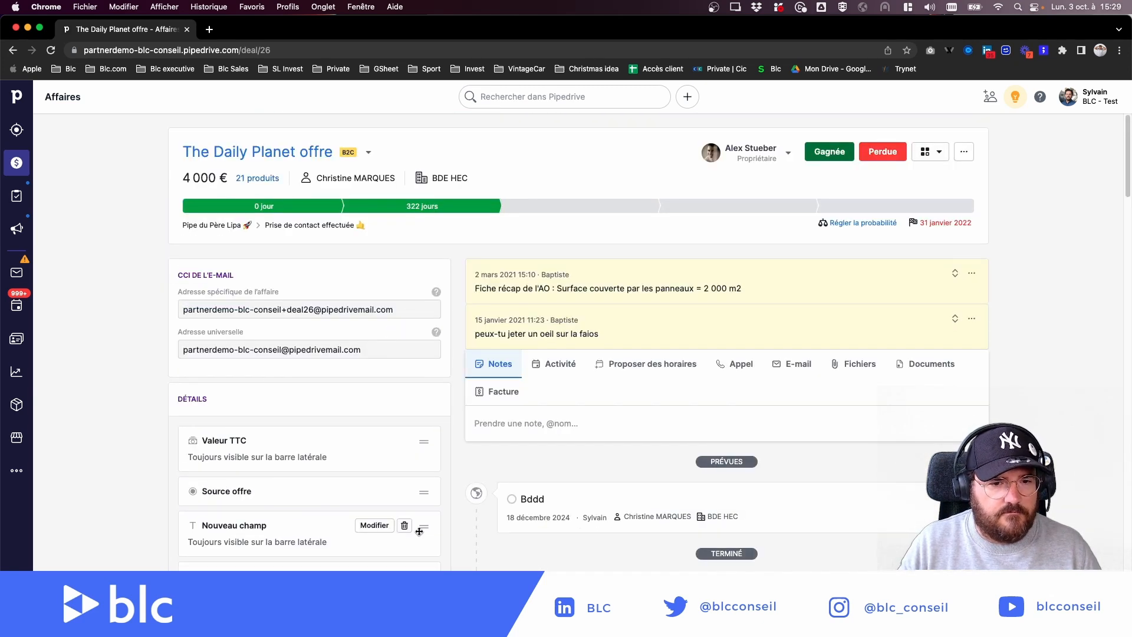
{"action": "left_click_drag", "start_coordinate": [424, 523], "coordinate": [425, 440]}
{"action": "scroll", "coordinate": [407, 330], "scroll_direction": "down", "scroll_amount": 10}
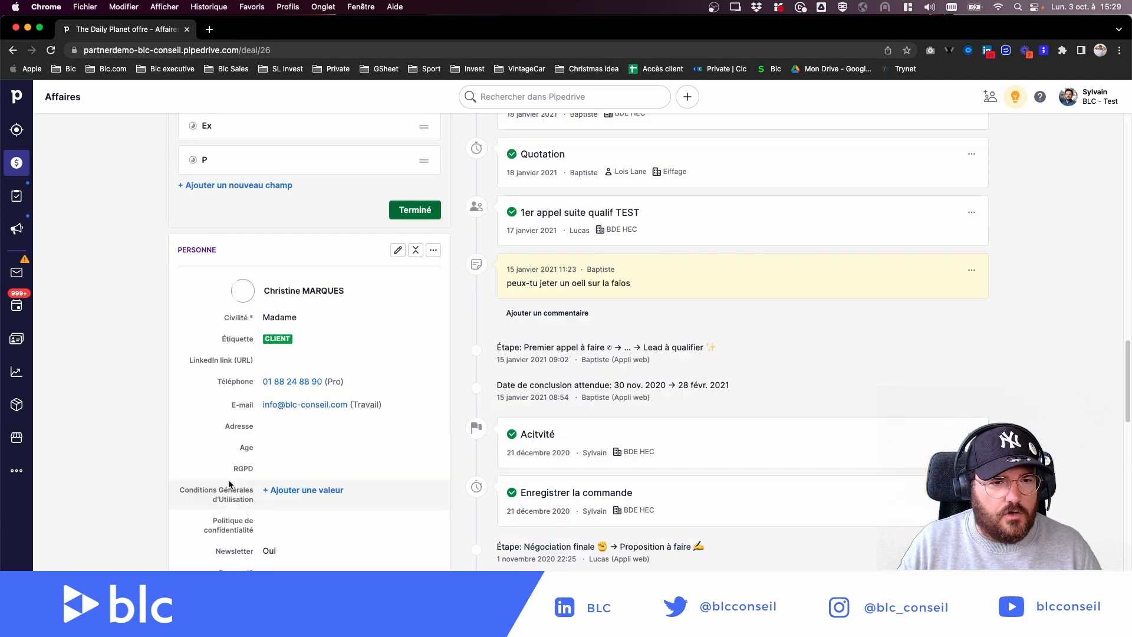
{"action": "left_click", "coordinate": [414, 211]}
{"action": "scroll", "coordinate": [292, 361], "scroll_direction": "up", "scroll_amount": 10}
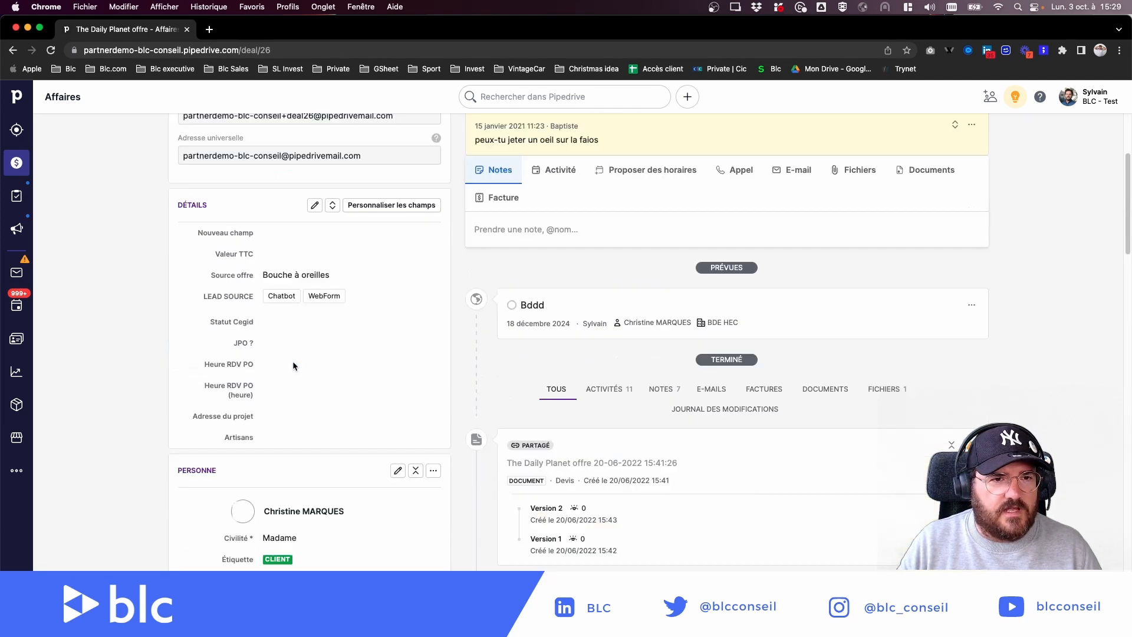
Return to the deals pipeline view and look through the list of available pipelines.
{"action": "scroll", "coordinate": [71, 490], "scroll_direction": "down", "scroll_amount": 3}
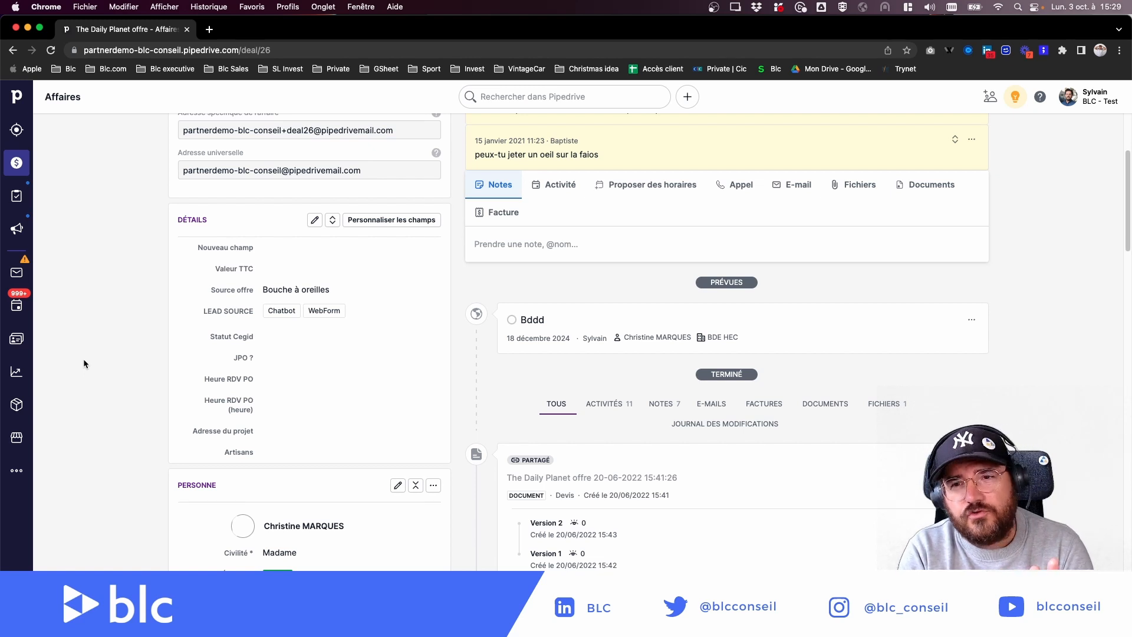
{"action": "scroll", "coordinate": [84, 362], "scroll_direction": "up", "scroll_amount": 3}
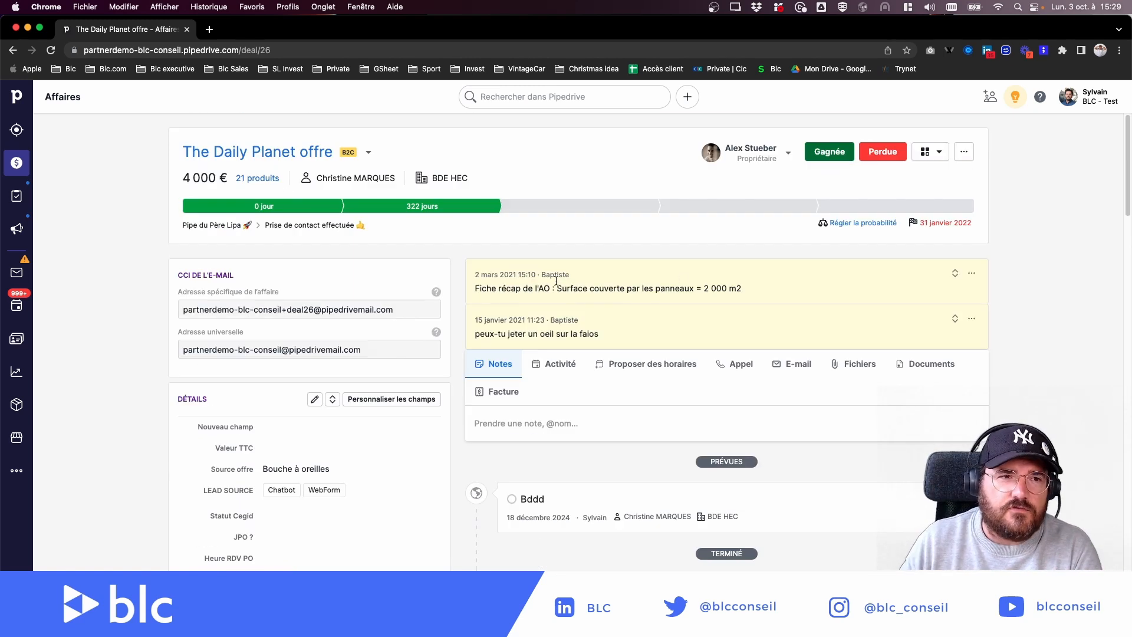
{"action": "left_click", "coordinate": [17, 163]}
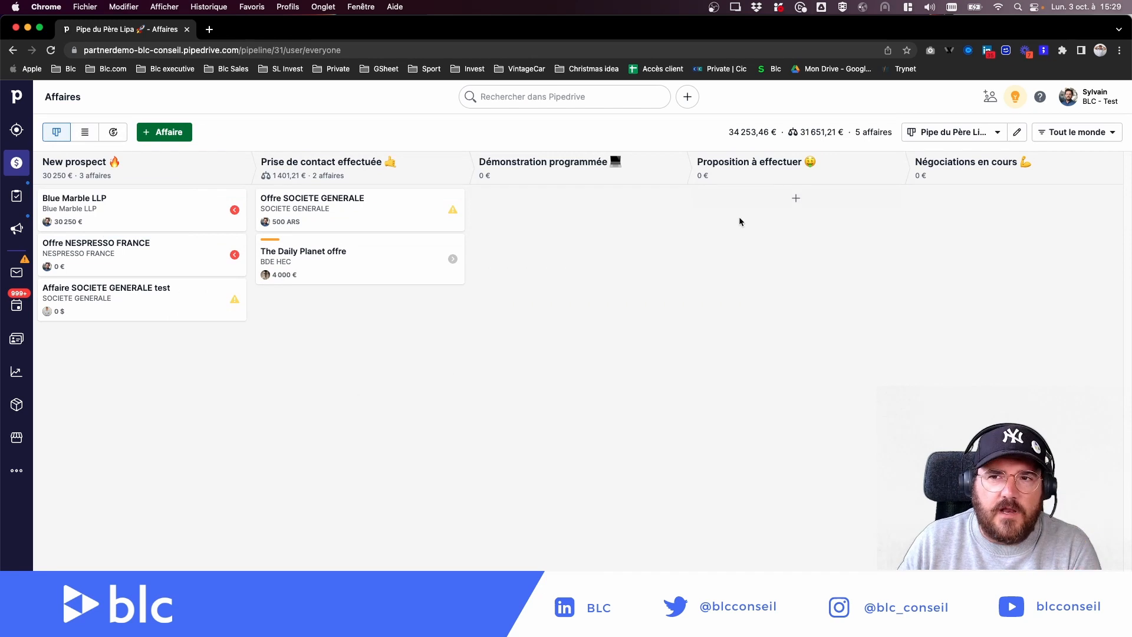
{"action": "left_click", "coordinate": [971, 134]}
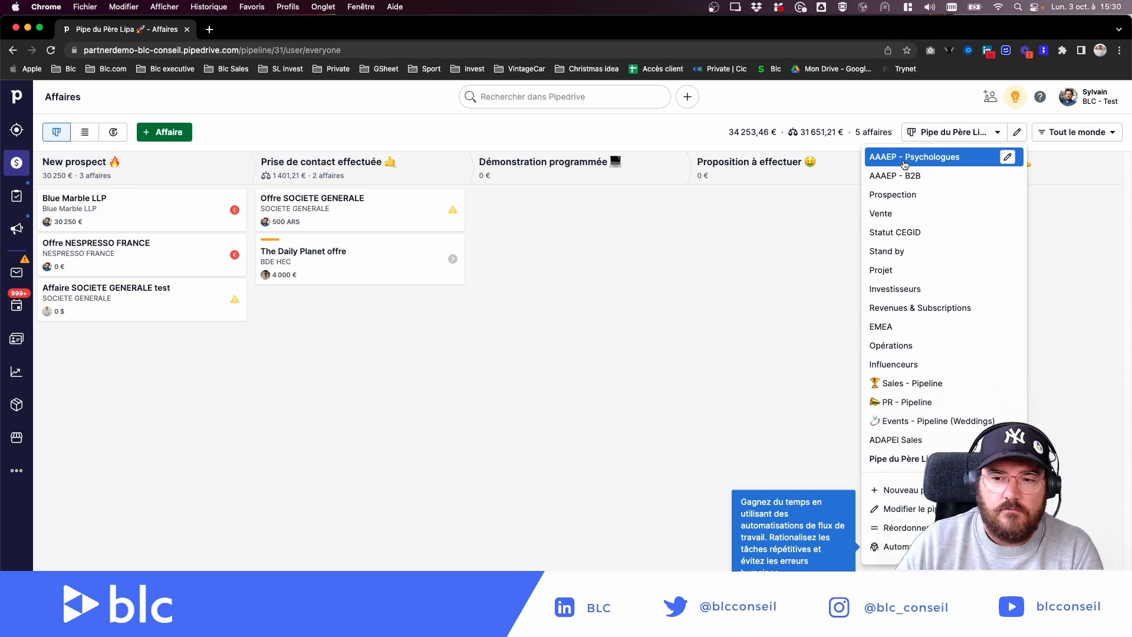
{"action": "left_click", "coordinate": [671, 282]}
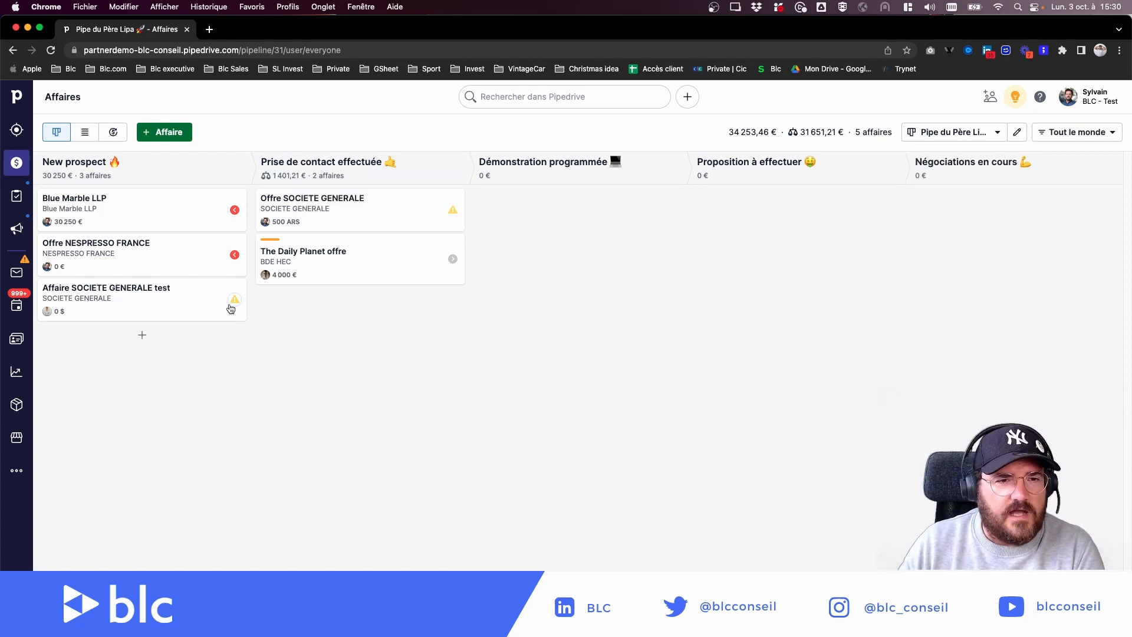
Reopen The Daily Planet offre deal and check its pipeline and the Nouveau champ field in its details.
{"action": "left_click", "coordinate": [326, 261]}
{"action": "scroll", "coordinate": [133, 348], "scroll_direction": "down", "scroll_amount": 5}
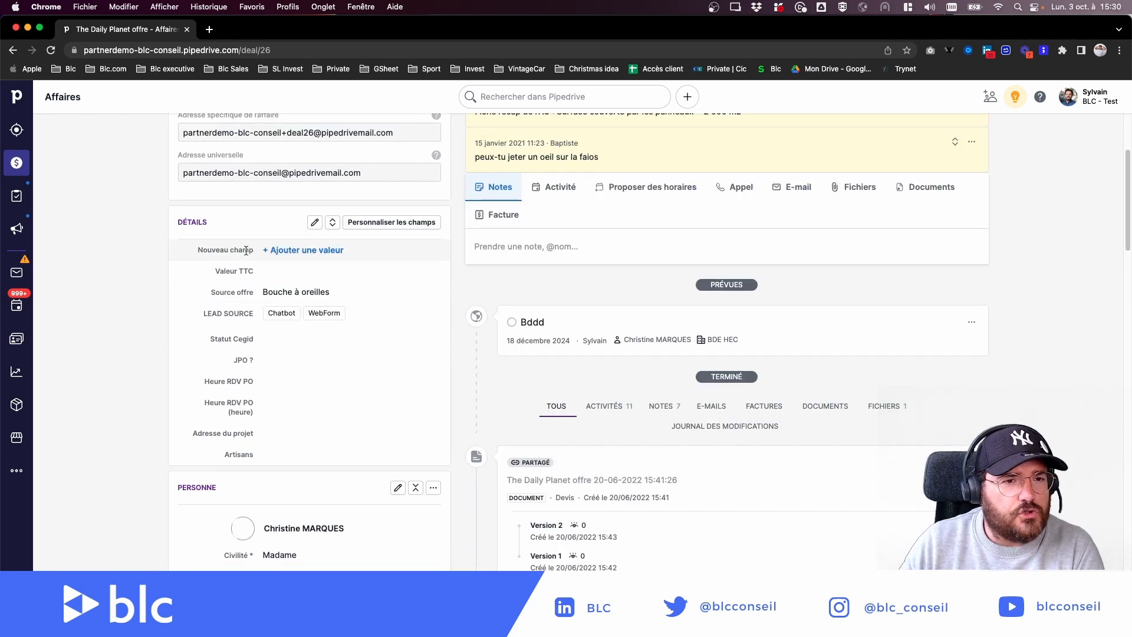
{"action": "scroll", "coordinate": [235, 252], "scroll_direction": "up", "scroll_amount": 5}
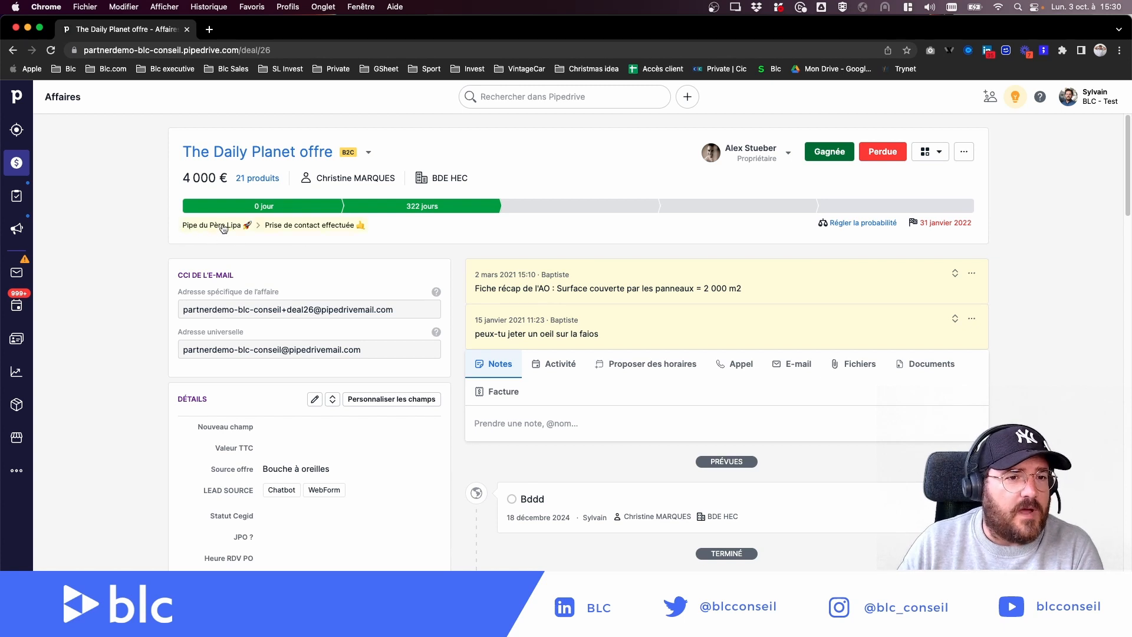
{"action": "scroll", "coordinate": [143, 273], "scroll_direction": "down", "scroll_amount": 1}
{"action": "scroll", "coordinate": [143, 274], "scroll_direction": "down", "scroll_amount": 1}
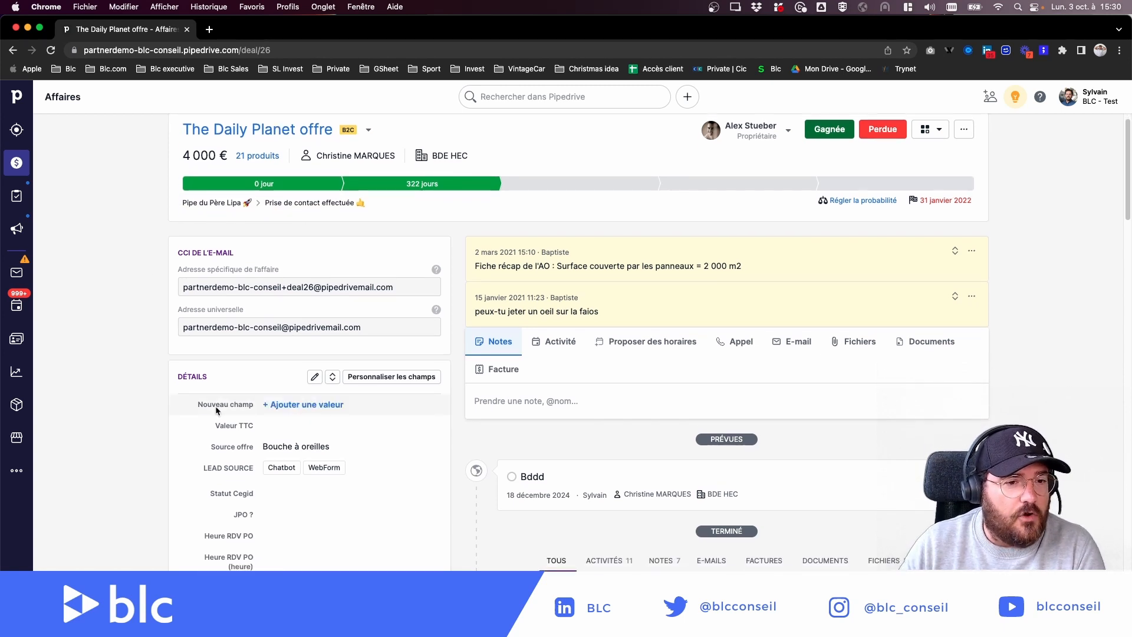
{"action": "scroll", "coordinate": [141, 284], "scroll_direction": "up", "scroll_amount": 1}
Switch to the Sales - Pipeline and check the Growth Plan deal's details for the Nouveau champ field.
{"action": "left_click", "coordinate": [16, 163]}
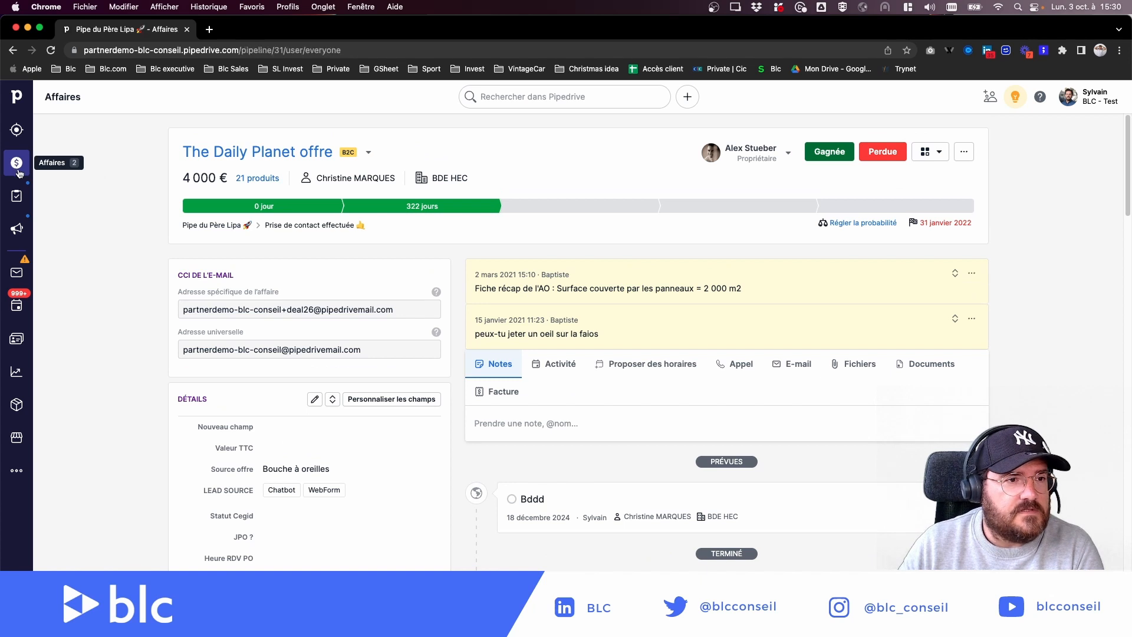
{"action": "left_click", "coordinate": [998, 133]}
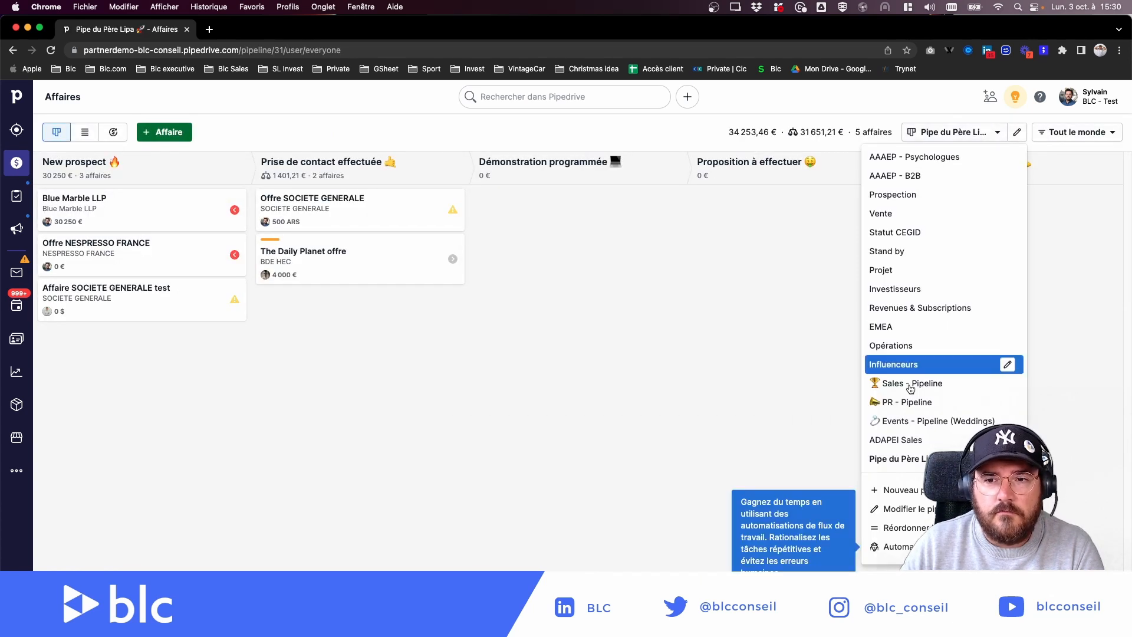
{"action": "left_click", "coordinate": [929, 407]}
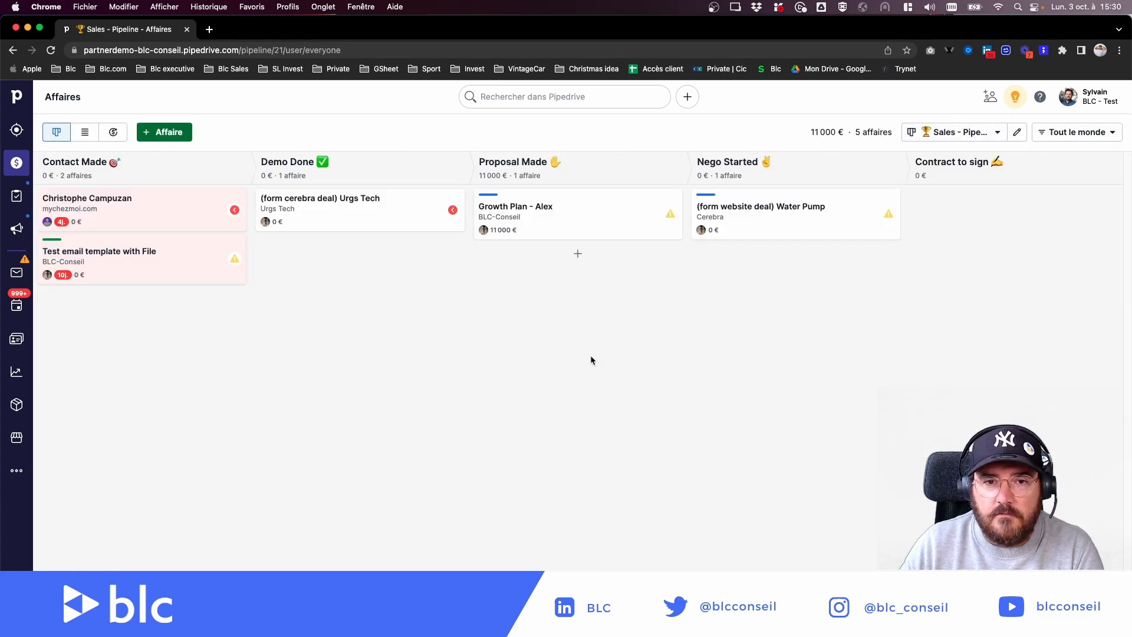
{"action": "left_click", "coordinate": [530, 214]}
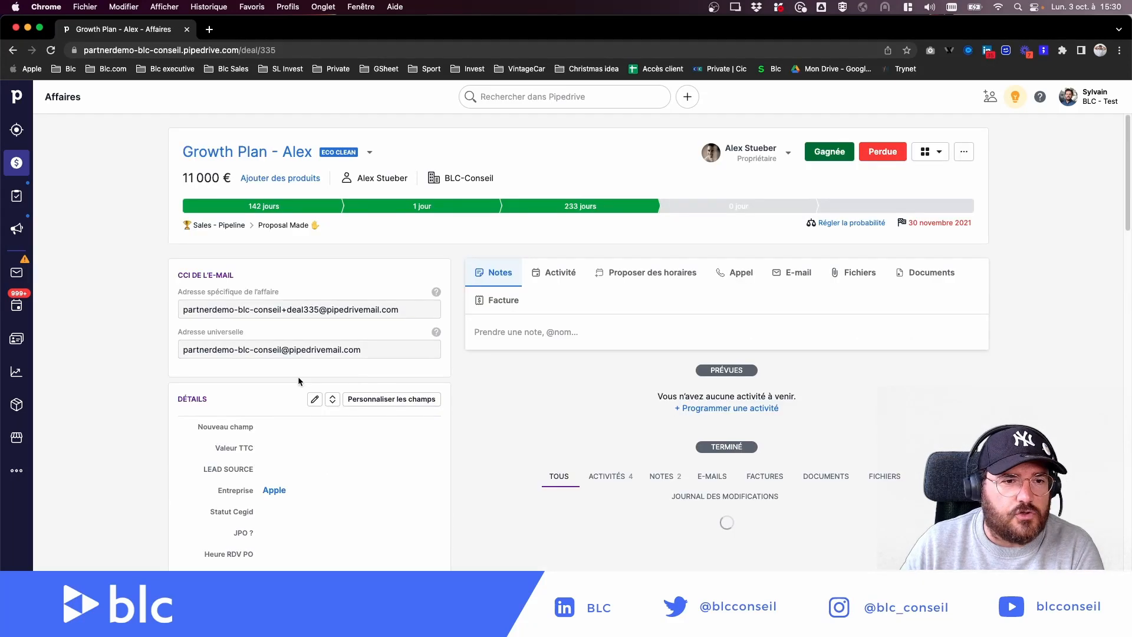
{"action": "scroll", "coordinate": [419, 481], "scroll_direction": "down", "scroll_amount": 3}
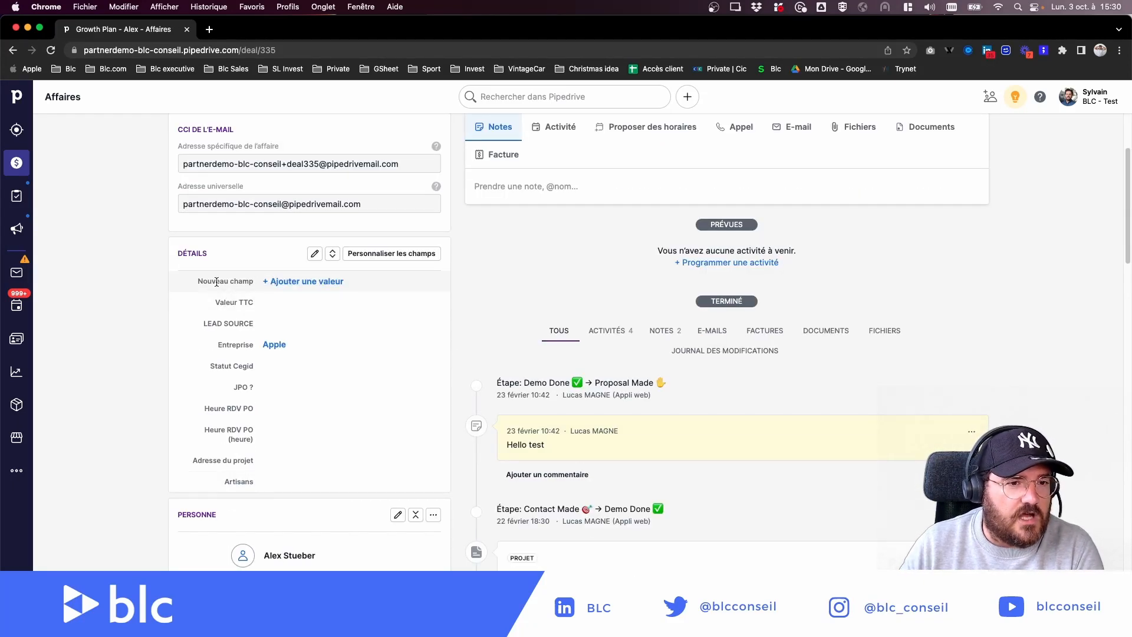
{"action": "scroll", "coordinate": [100, 379], "scroll_direction": "up", "scroll_amount": 5}
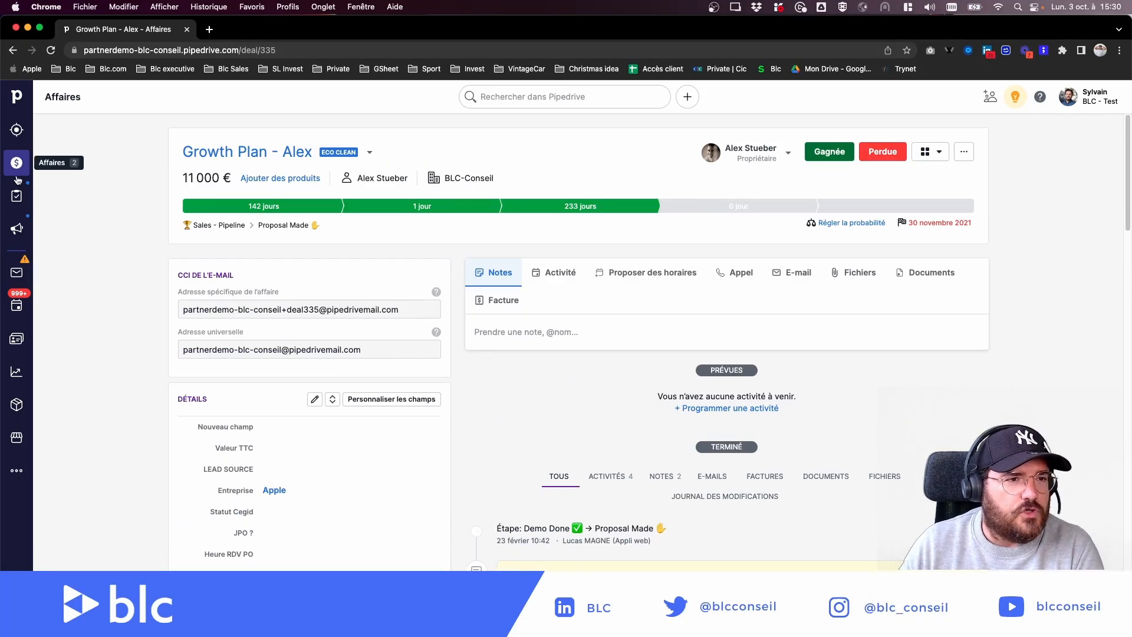
Switch back to the Pipe du Père Lipa pipeline and open The Daily Planet offre deal at its details.
{"action": "left_click", "coordinate": [16, 167]}
{"action": "left_click", "coordinate": [973, 133]}
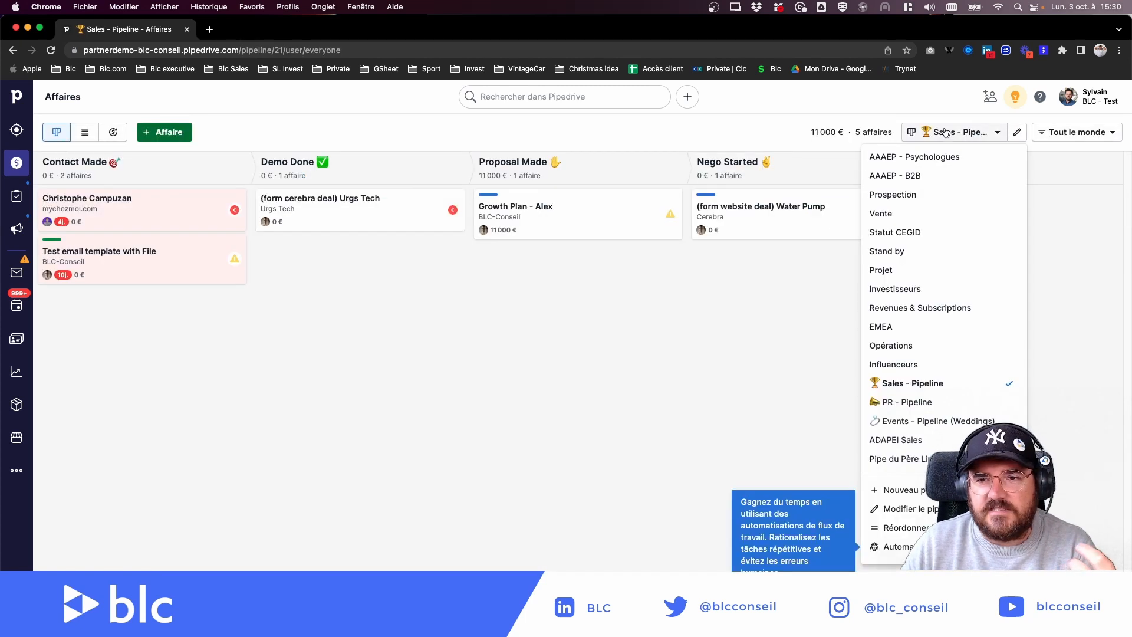
{"action": "left_click", "coordinate": [910, 460]}
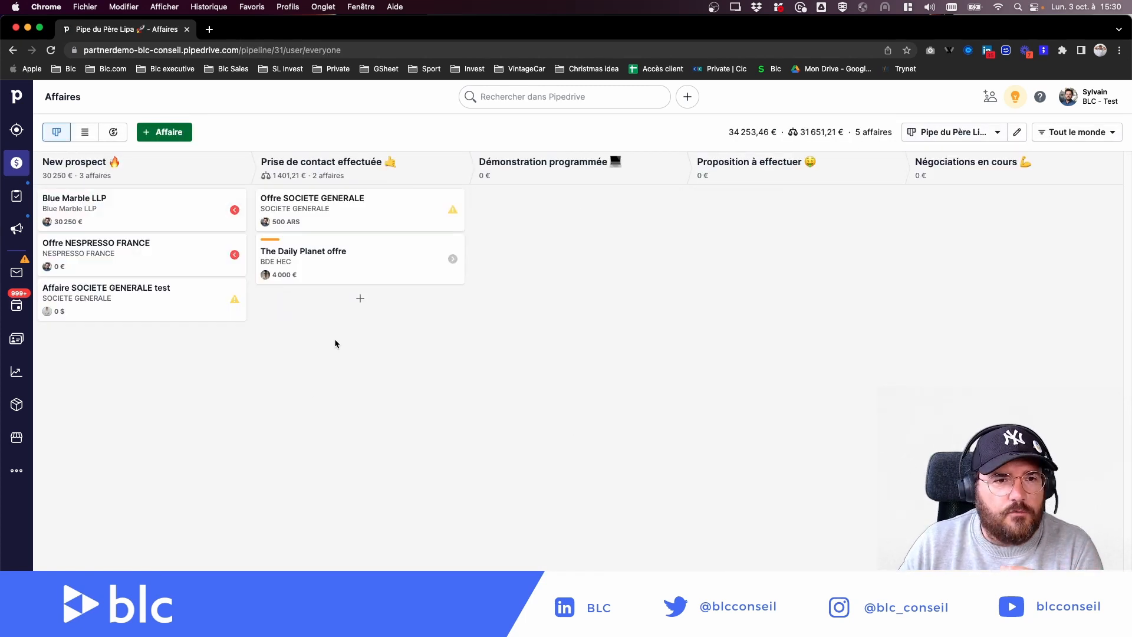
{"action": "left_click", "coordinate": [326, 254]}
{"action": "scroll", "coordinate": [119, 359], "scroll_direction": "down", "scroll_amount": 3}
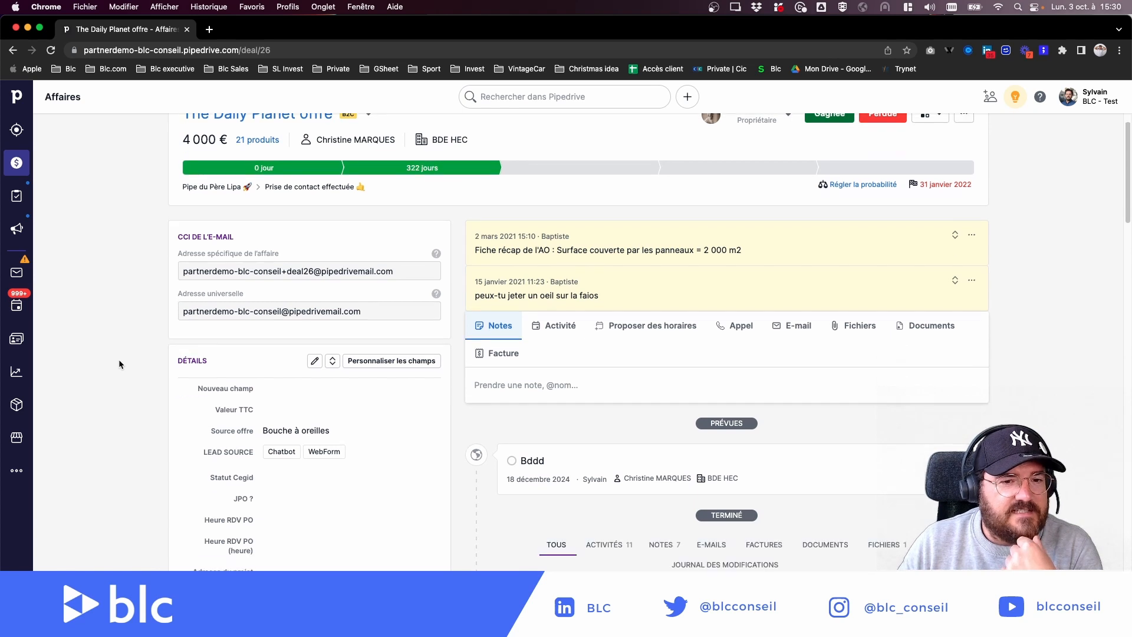
Turn off "Toujours visible sur la barre latérale" for Nouveau champ in the deal details, save it and finish customizing the fields.
{"action": "left_click", "coordinate": [367, 320]}
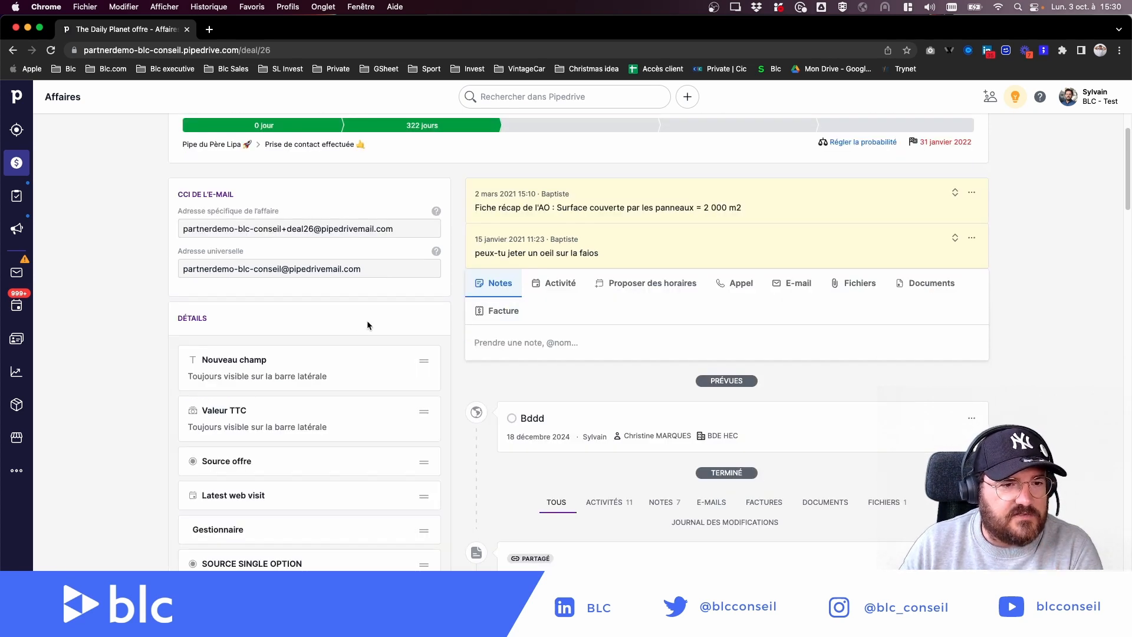
{"action": "mouse_move", "coordinate": [206, 369]}
{"action": "left_click", "coordinate": [366, 361]}
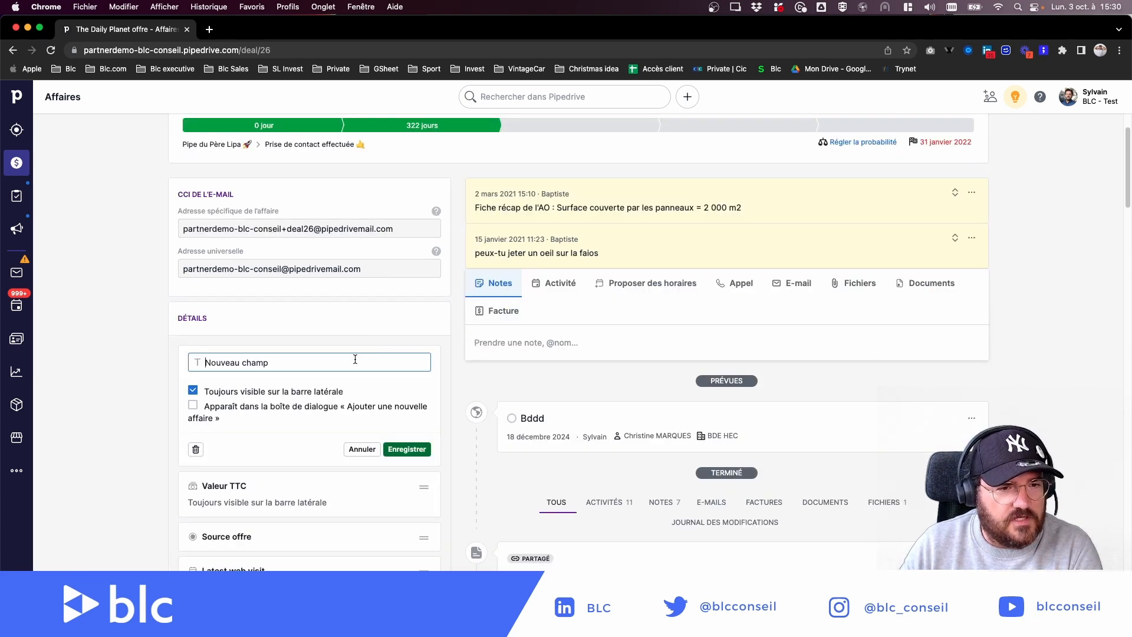
{"action": "left_click", "coordinate": [193, 390]}
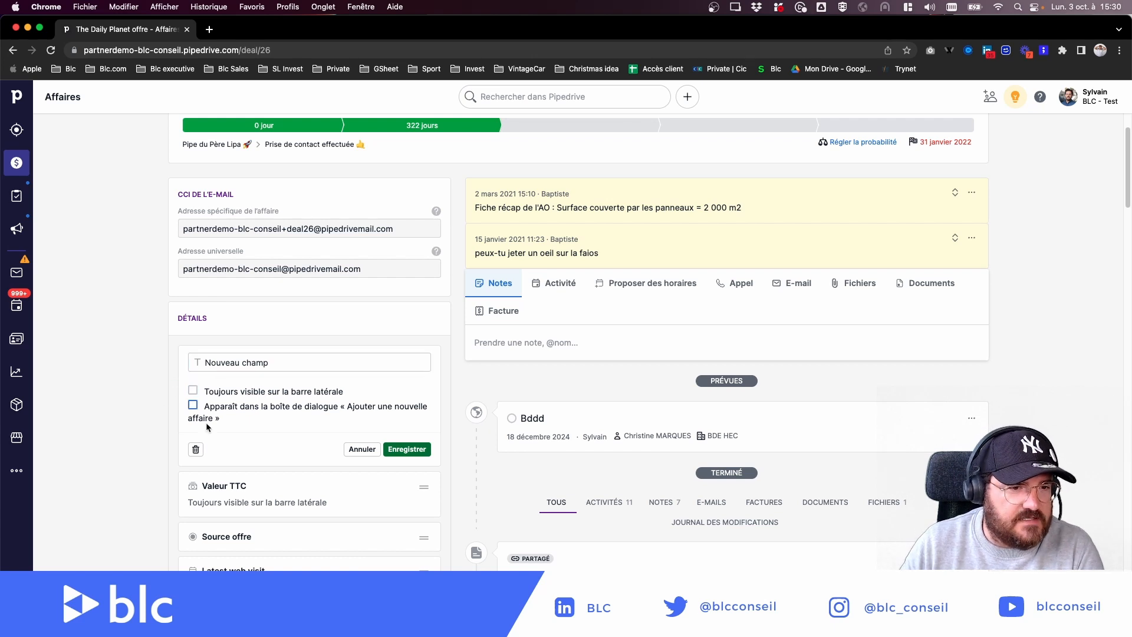
{"action": "left_click", "coordinate": [407, 449]}
{"action": "scroll", "coordinate": [416, 396], "scroll_direction": "down", "scroll_amount": 15}
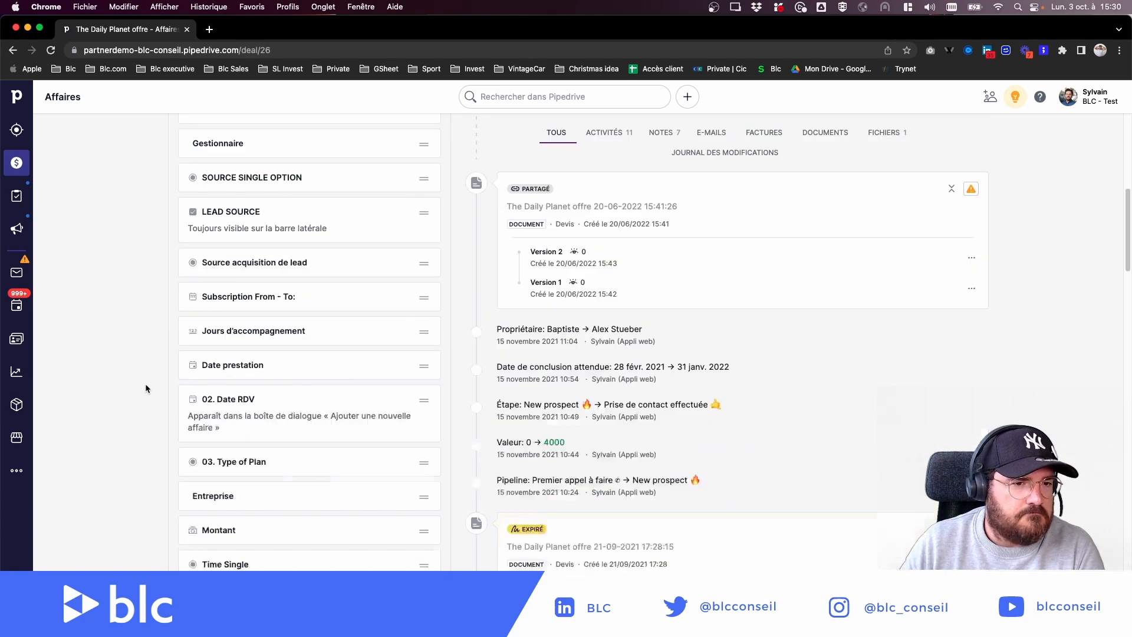
{"action": "left_click", "coordinate": [416, 470]}
Check the deal details for the Nouveau champ field, both in the normal view and in the editing view, without changing any values.
{"action": "scroll", "coordinate": [143, 398], "scroll_direction": "up", "scroll_amount": 10}
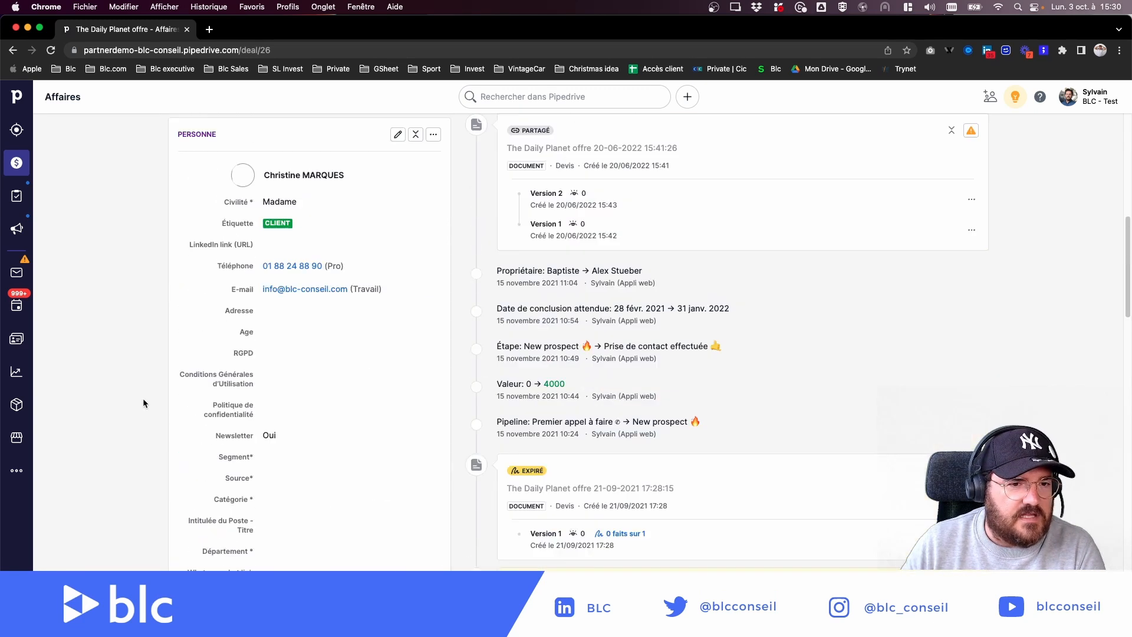
{"action": "scroll", "coordinate": [101, 418], "scroll_direction": "down", "scroll_amount": 3}
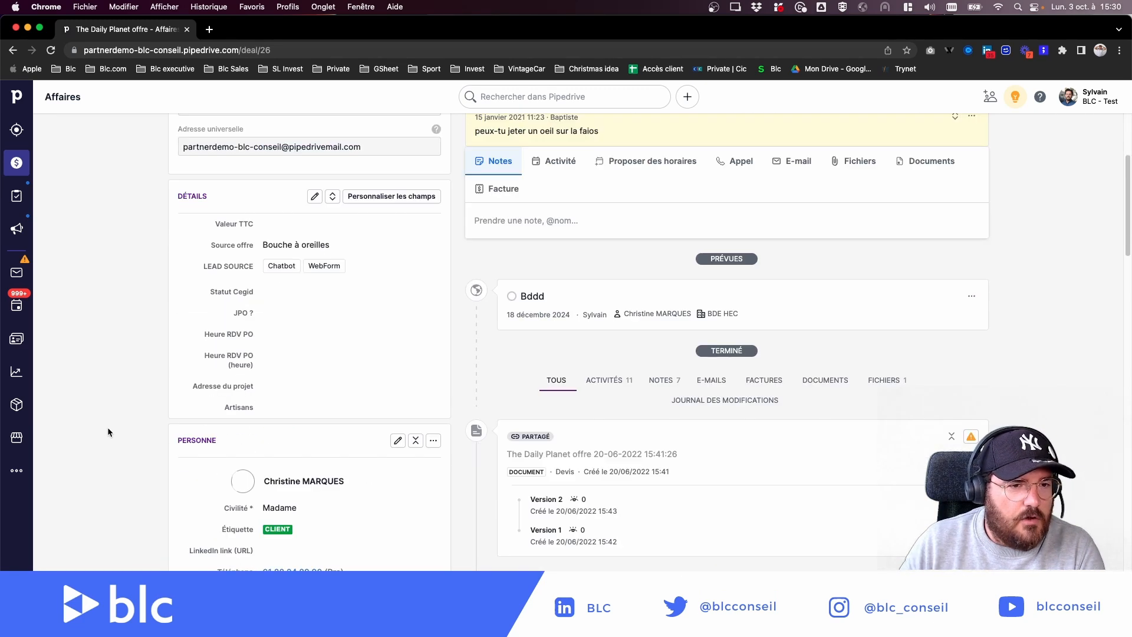
{"action": "scroll", "coordinate": [132, 351], "scroll_direction": "up", "scroll_amount": 3}
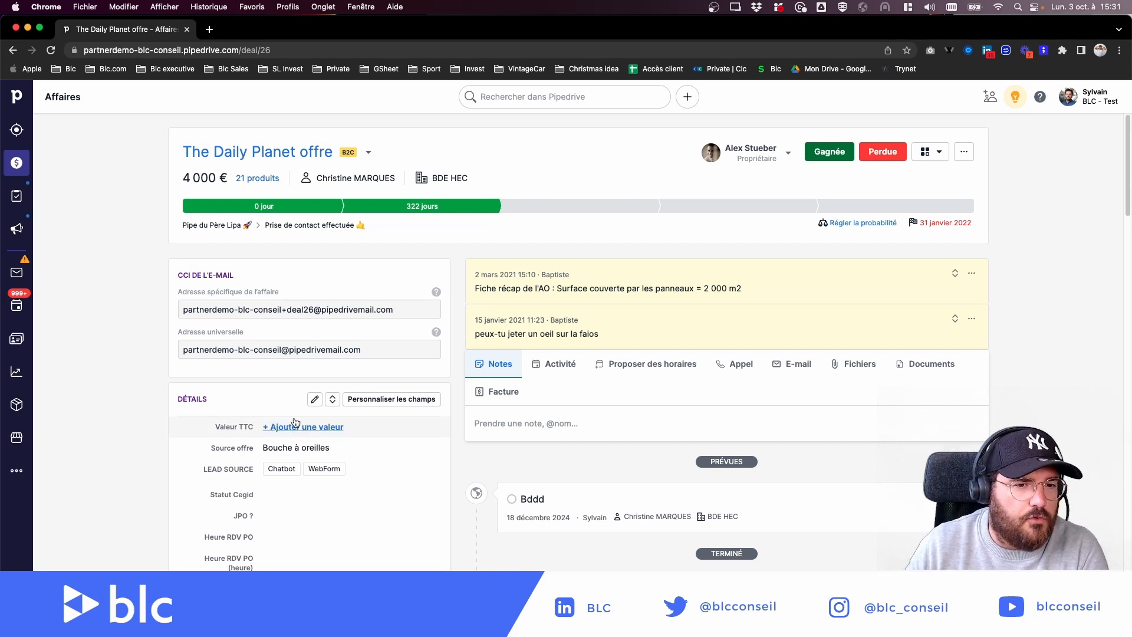
{"action": "left_click", "coordinate": [314, 399]}
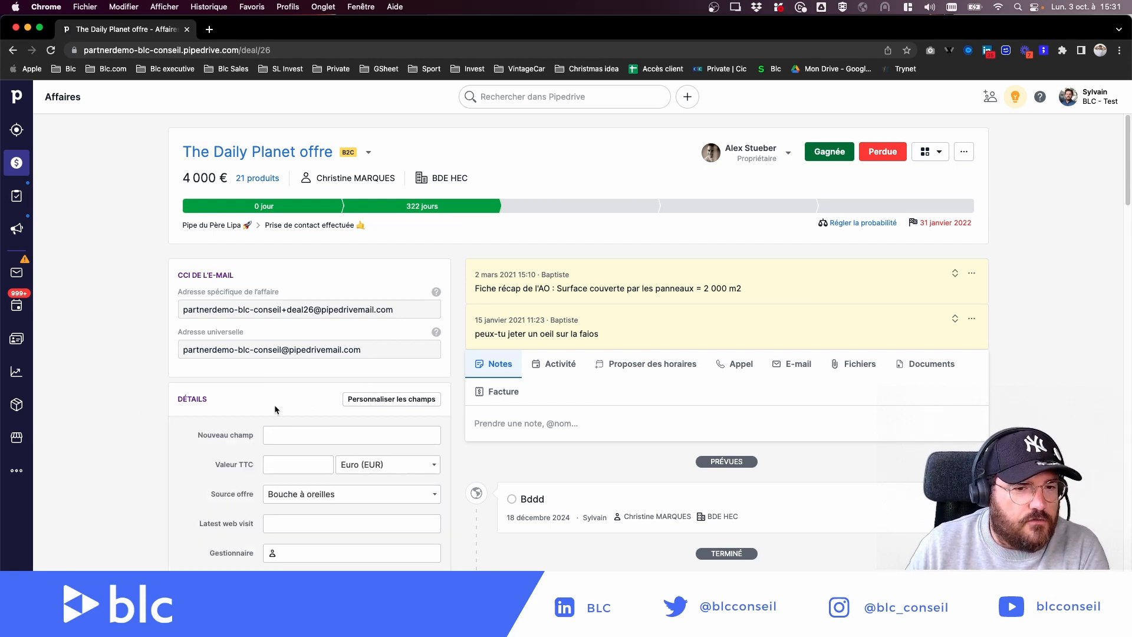
{"action": "left_click", "coordinate": [259, 611]}
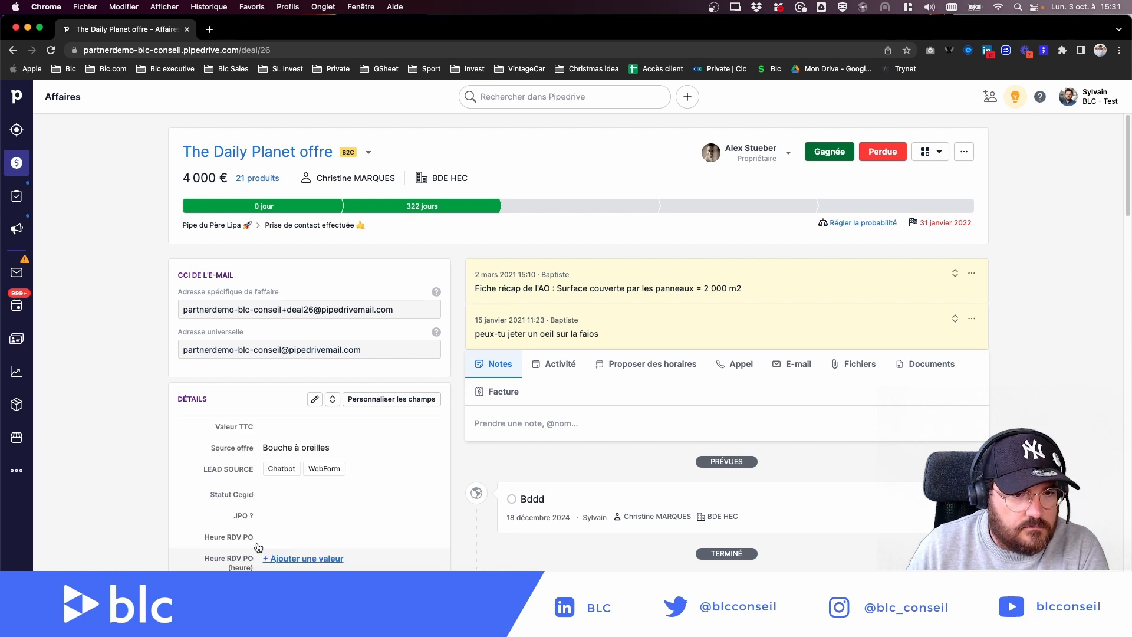
{"action": "left_click", "coordinate": [314, 401]}
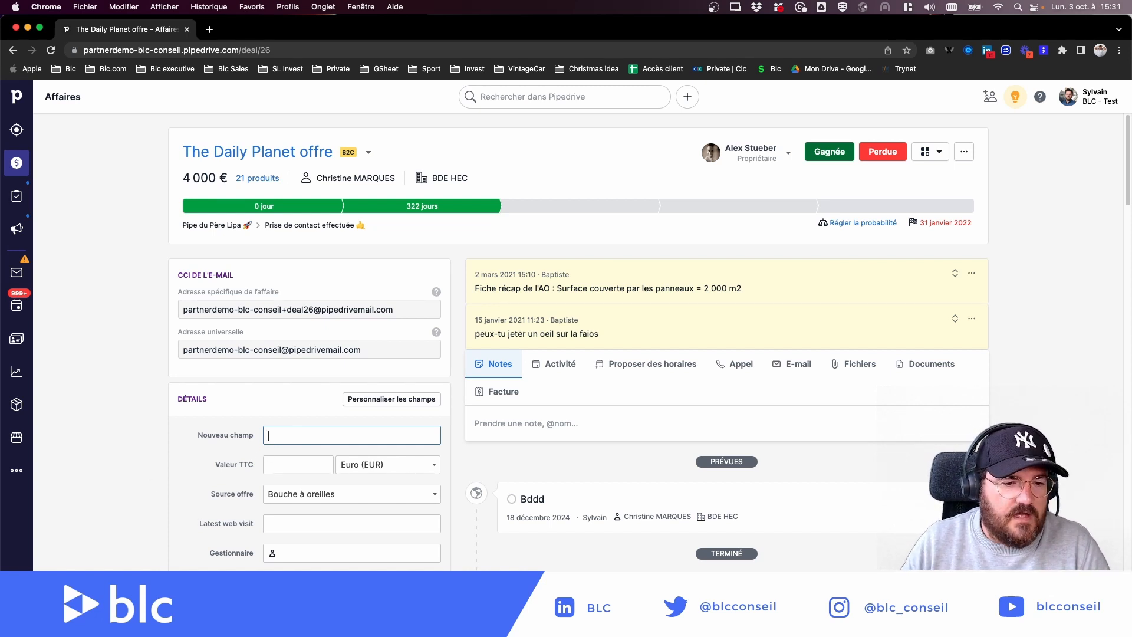
{"action": "left_click", "coordinate": [260, 610]}
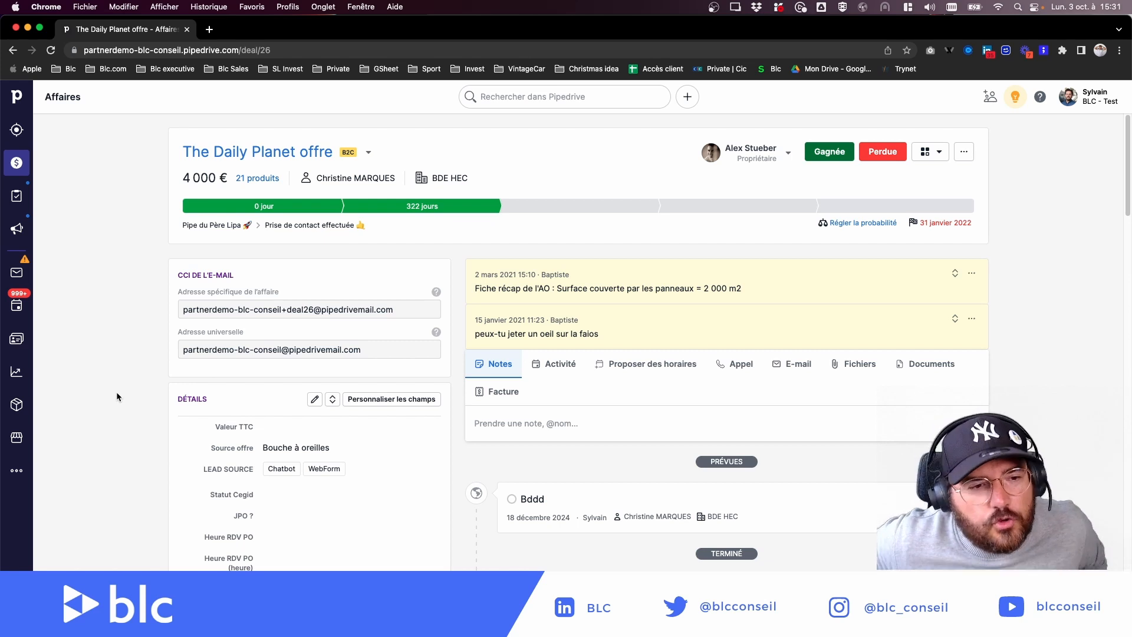
Go to the company settings' data fields and locate Nouveau champ among the custom lead/deal fields.
{"action": "left_click", "coordinate": [1086, 103]}
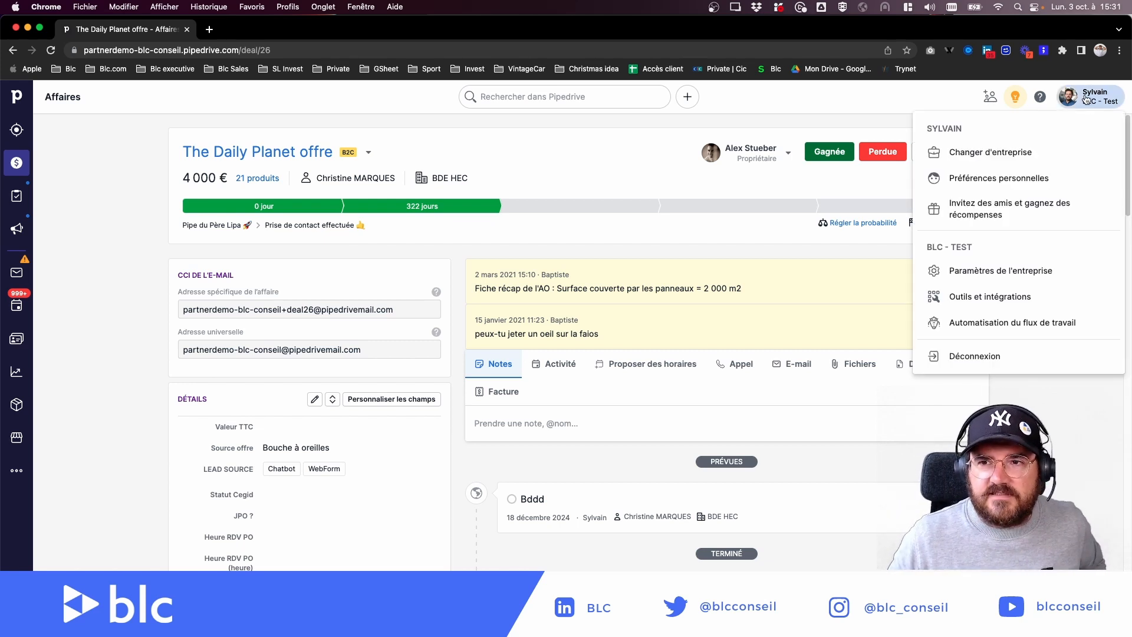
{"action": "left_click", "coordinate": [969, 273]}
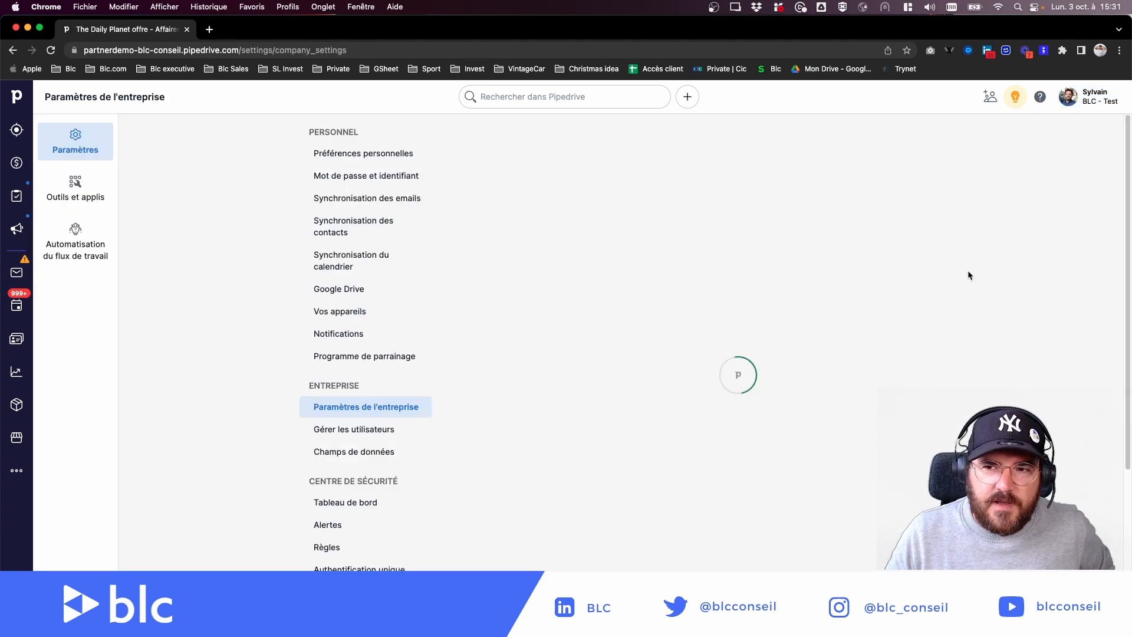
{"action": "left_click", "coordinate": [323, 452]}
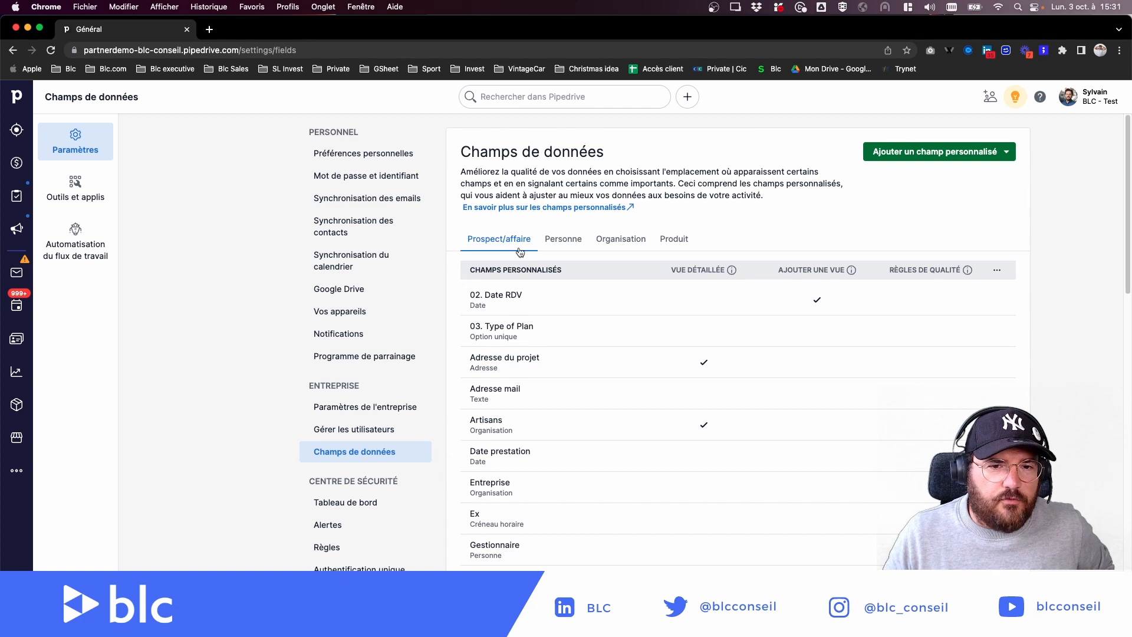
{"action": "scroll", "coordinate": [530, 393], "scroll_direction": "down", "scroll_amount": 2}
{"action": "scroll", "coordinate": [531, 393], "scroll_direction": "down", "scroll_amount": 10}
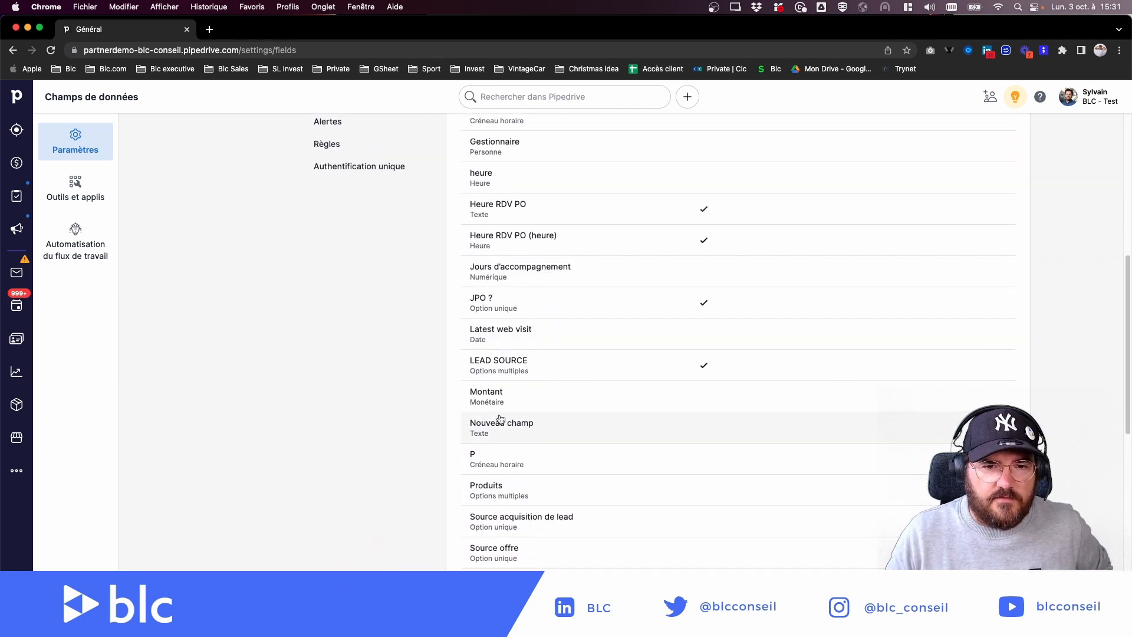
Flag Nouveau champ as Important for all stages of the Pipe du Père Lipa pipeline only, and save the field.
{"action": "left_click", "coordinate": [601, 434]}
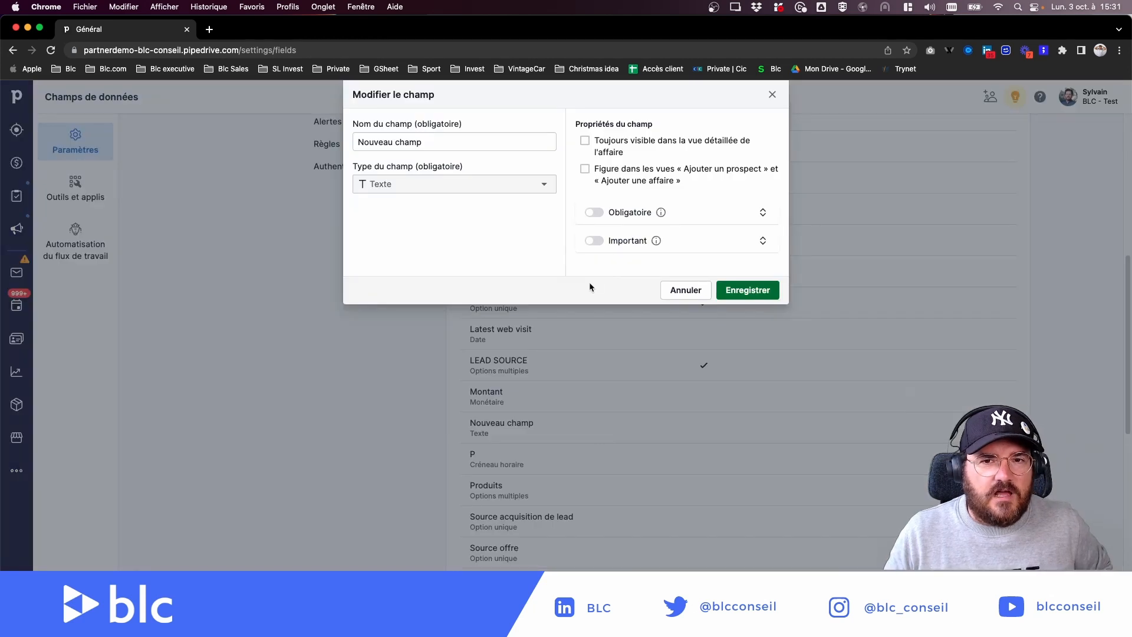
{"action": "left_click", "coordinate": [594, 241]}
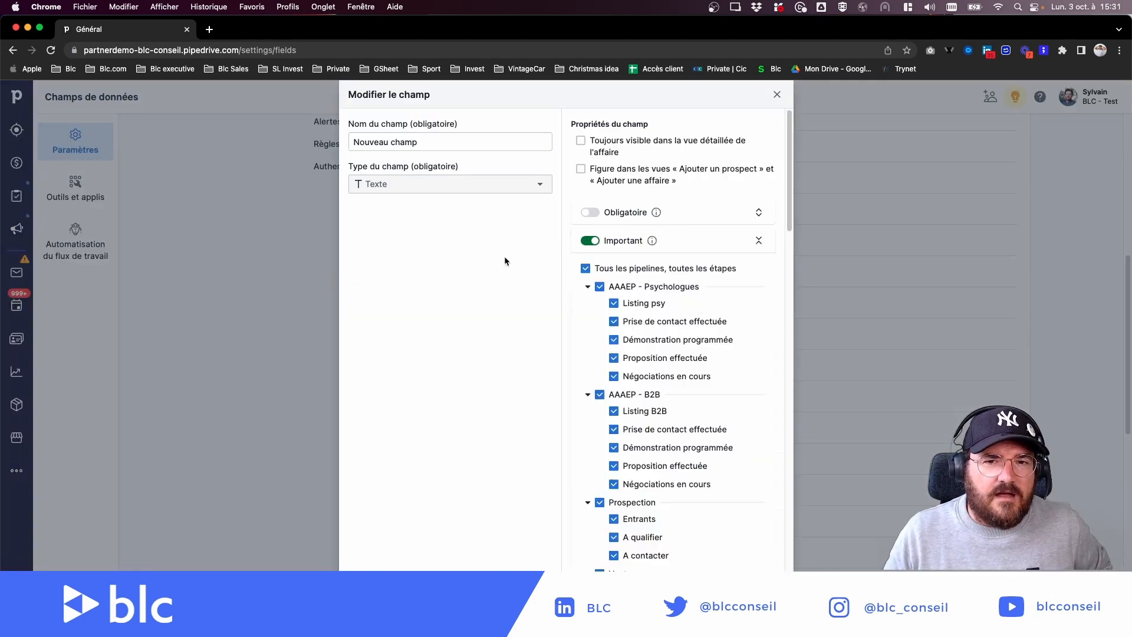
{"action": "left_click", "coordinate": [587, 270]}
{"action": "left_click", "coordinate": [600, 550]}
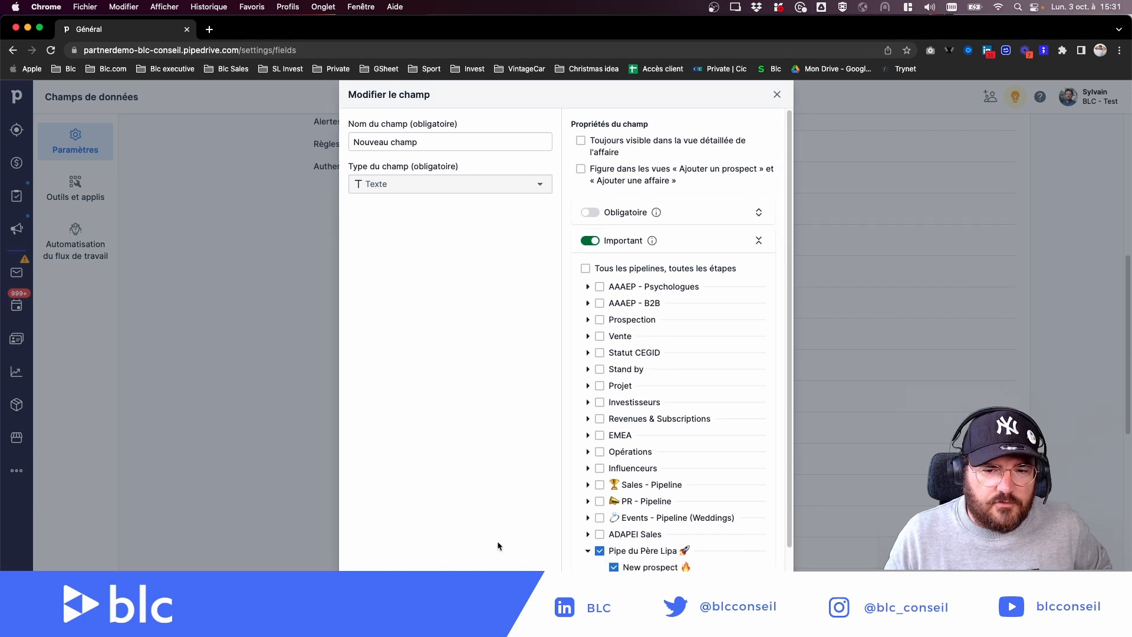
{"action": "scroll", "coordinate": [661, 560], "scroll_direction": "down", "scroll_amount": 2}
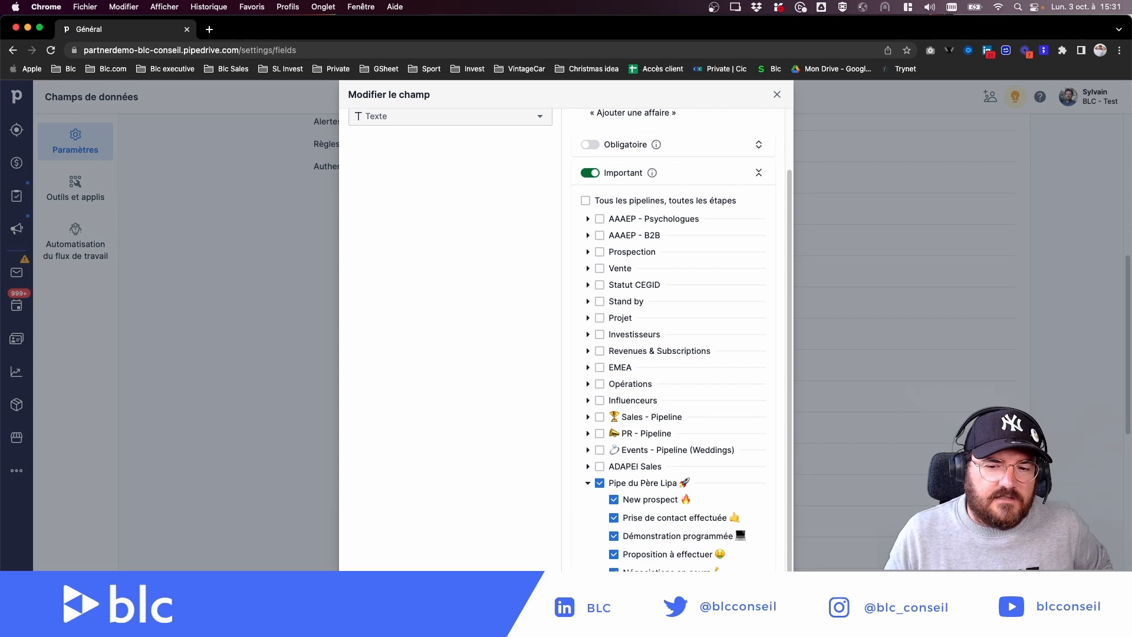
{"action": "left_click", "coordinate": [757, 614]}
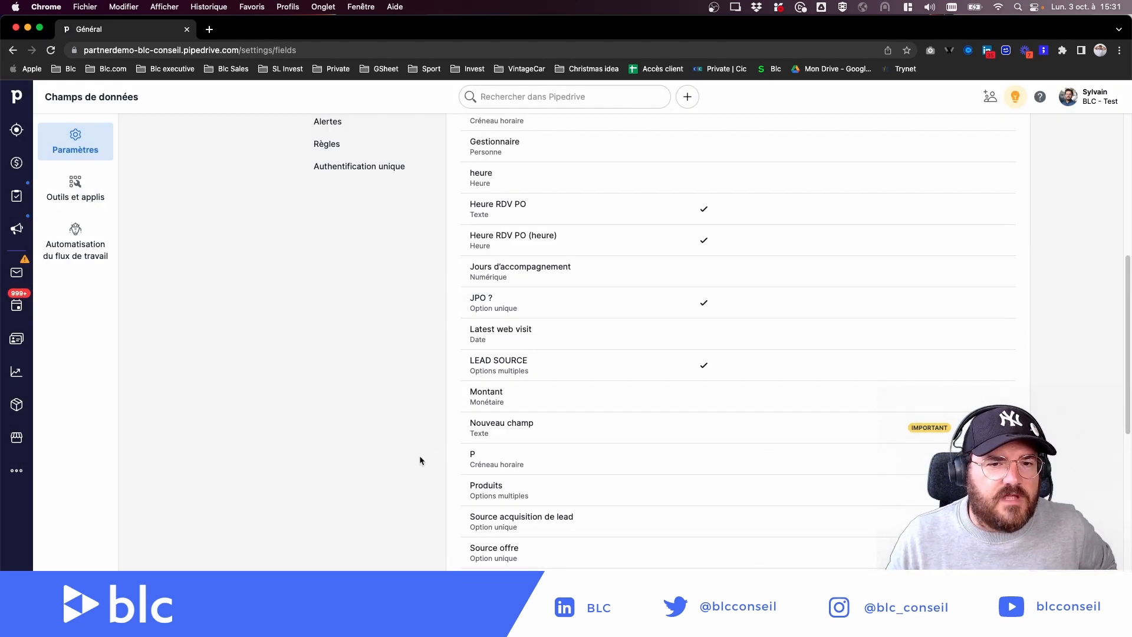
Check the quality rule of Nouveau champ in the field list to see where it is flagged as important.
{"action": "scroll", "coordinate": [421, 460], "scroll_direction": "up", "scroll_amount": 7}
{"action": "scroll", "coordinate": [590, 475], "scroll_direction": "down", "scroll_amount": 5}
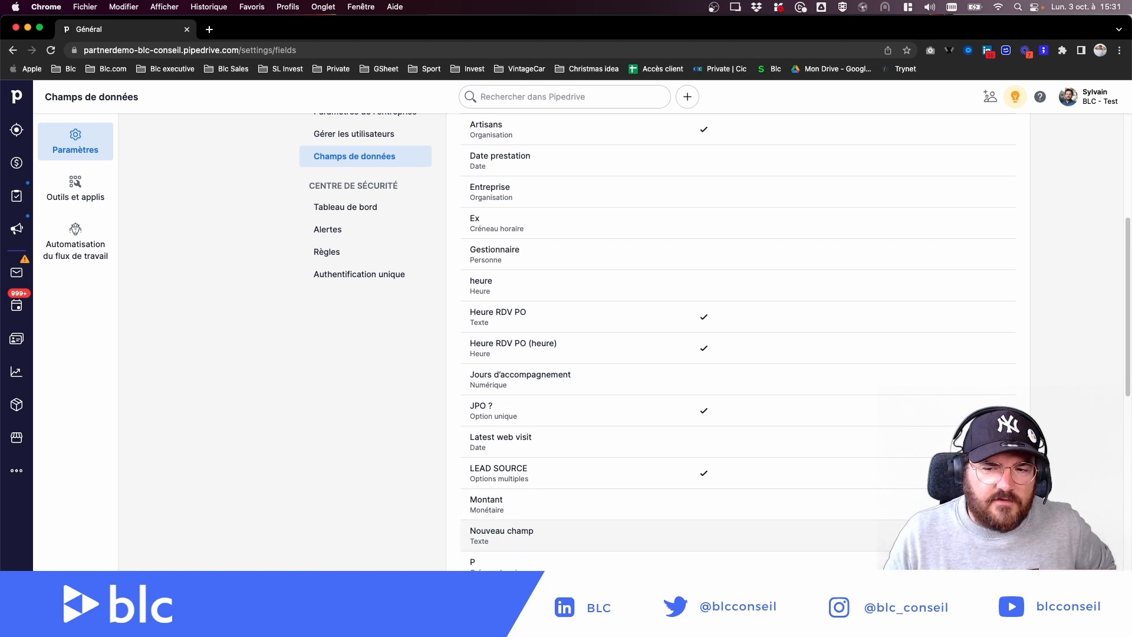
{"action": "left_click", "coordinate": [900, 535]}
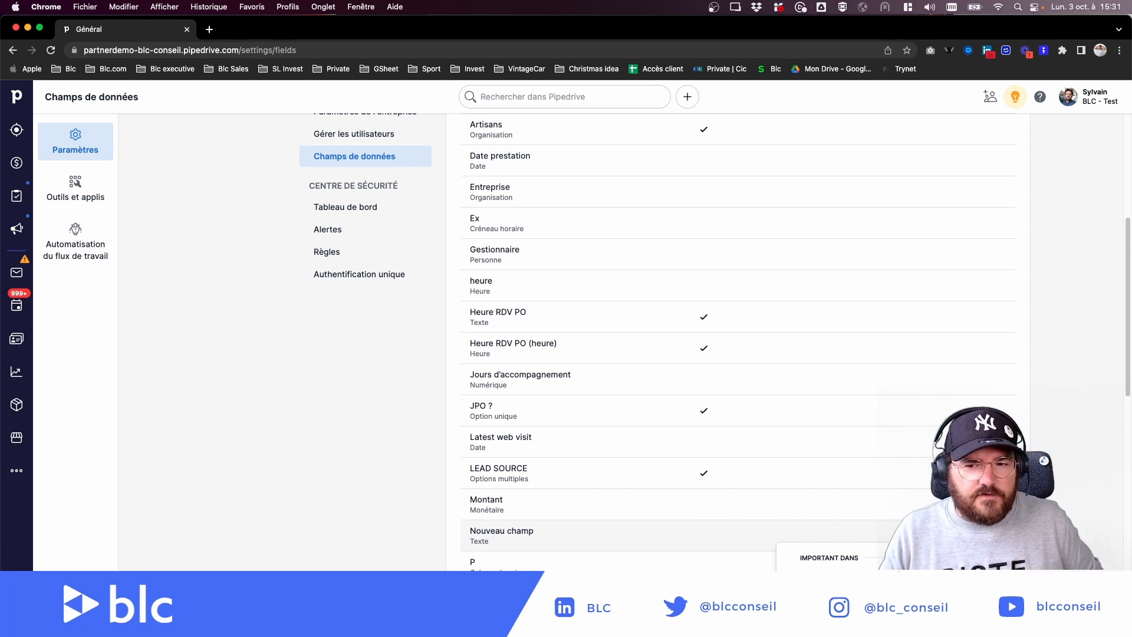
{"action": "left_click", "coordinate": [762, 532]}
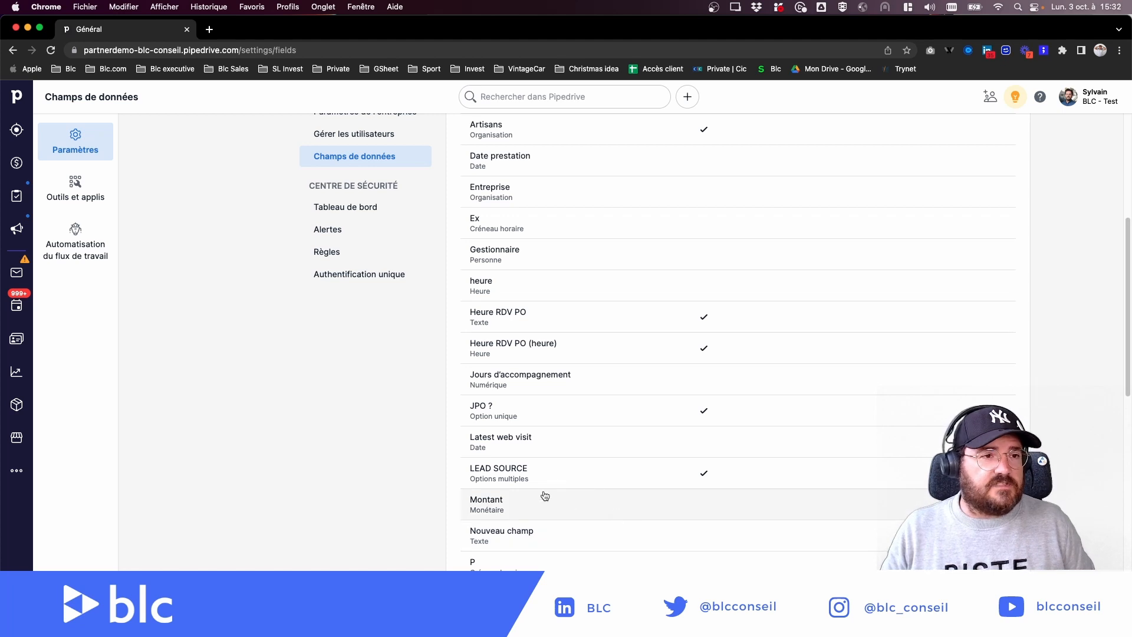
Return to the deals pipeline, reopen The Daily Planet offre and examine Nouveau champ in its "À remplir" section.
{"action": "scroll", "coordinate": [351, 459], "scroll_direction": "up", "scroll_amount": 5}
{"action": "left_click", "coordinate": [16, 166]}
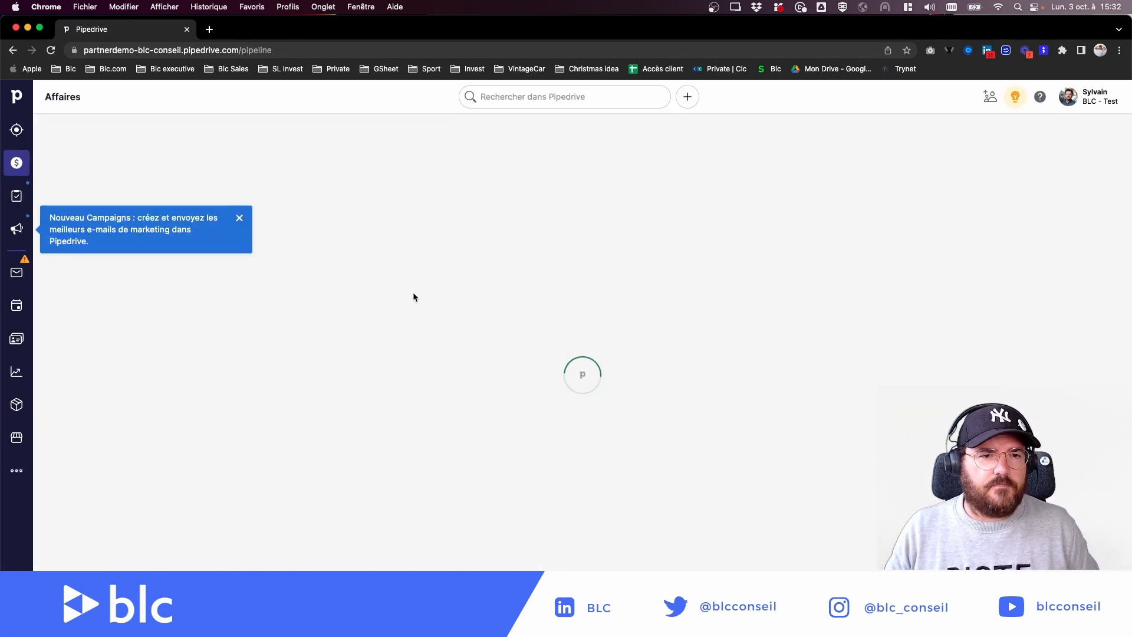
{"action": "left_click", "coordinate": [335, 257]}
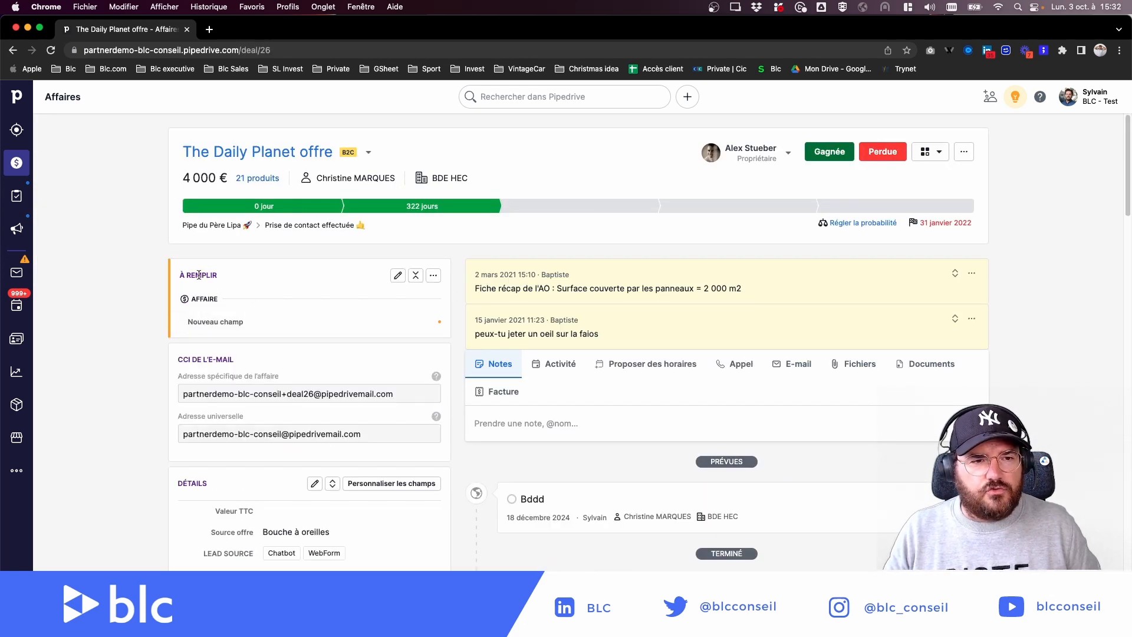
{"action": "mouse_move", "coordinate": [197, 323]}
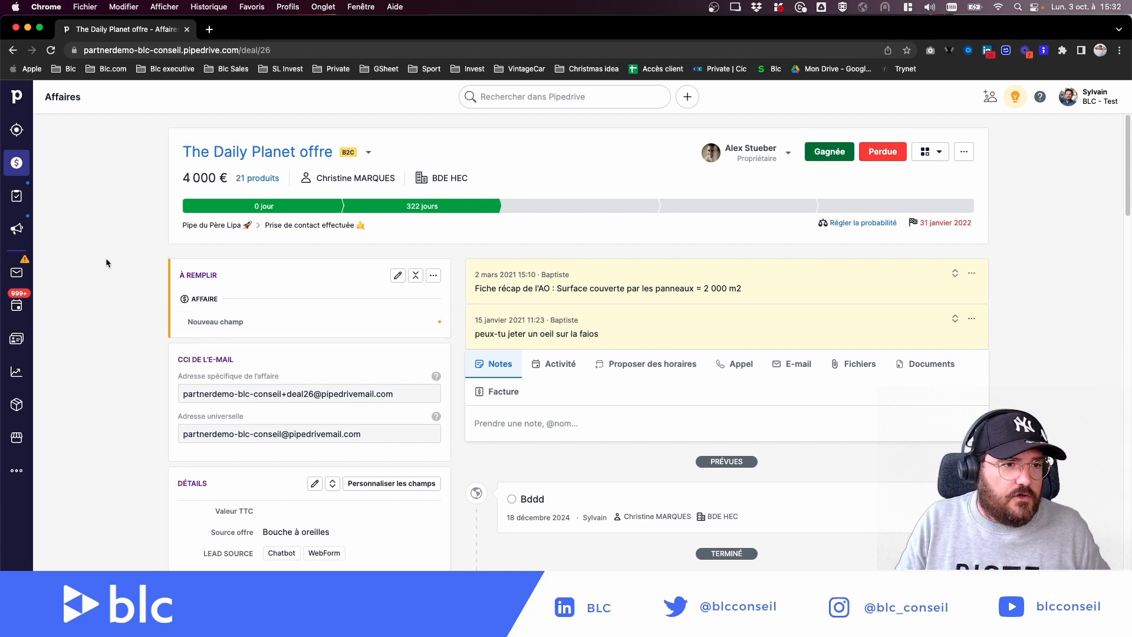
Go back to the data fields in the company settings and find Nouveau champ in the lead/deal list.
{"action": "left_click", "coordinate": [1098, 100]}
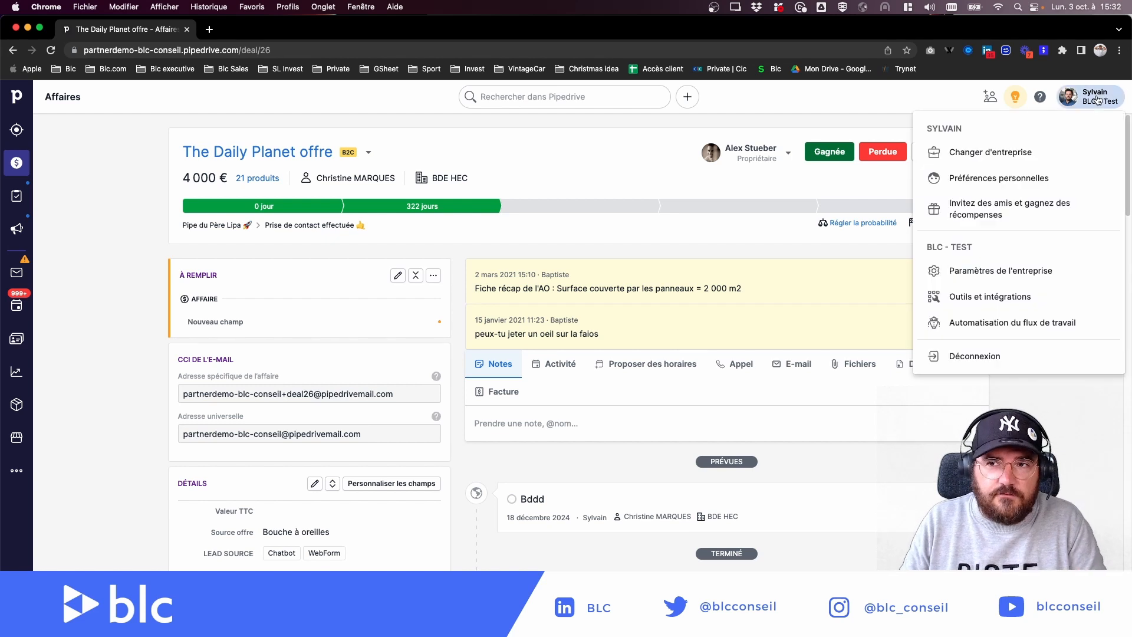
{"action": "left_click", "coordinate": [980, 271]}
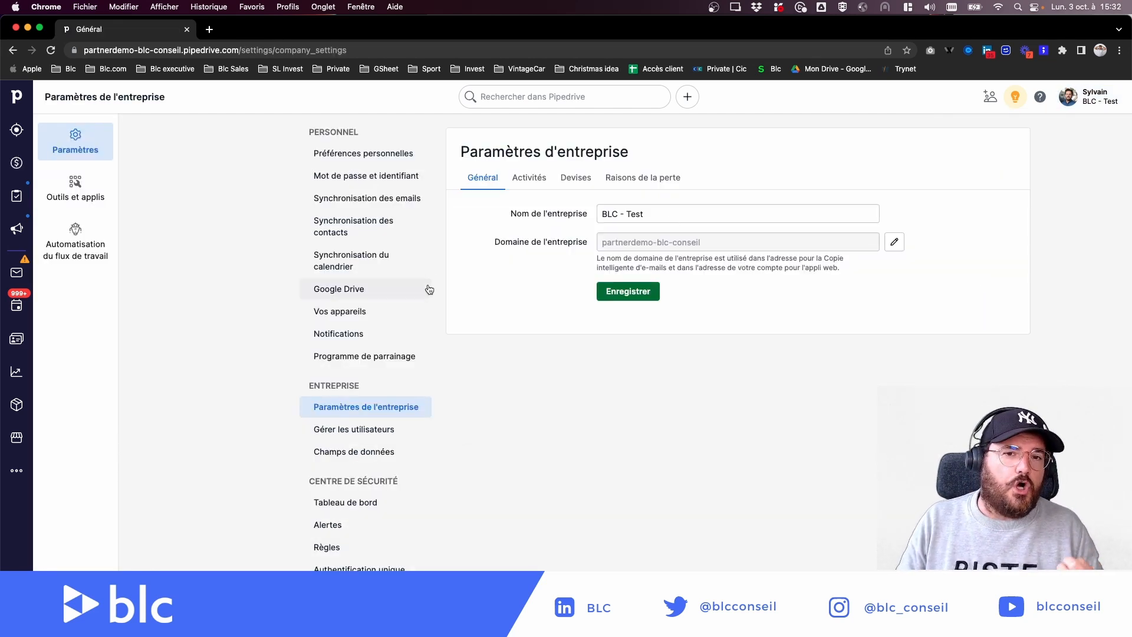
{"action": "left_click", "coordinate": [353, 462]}
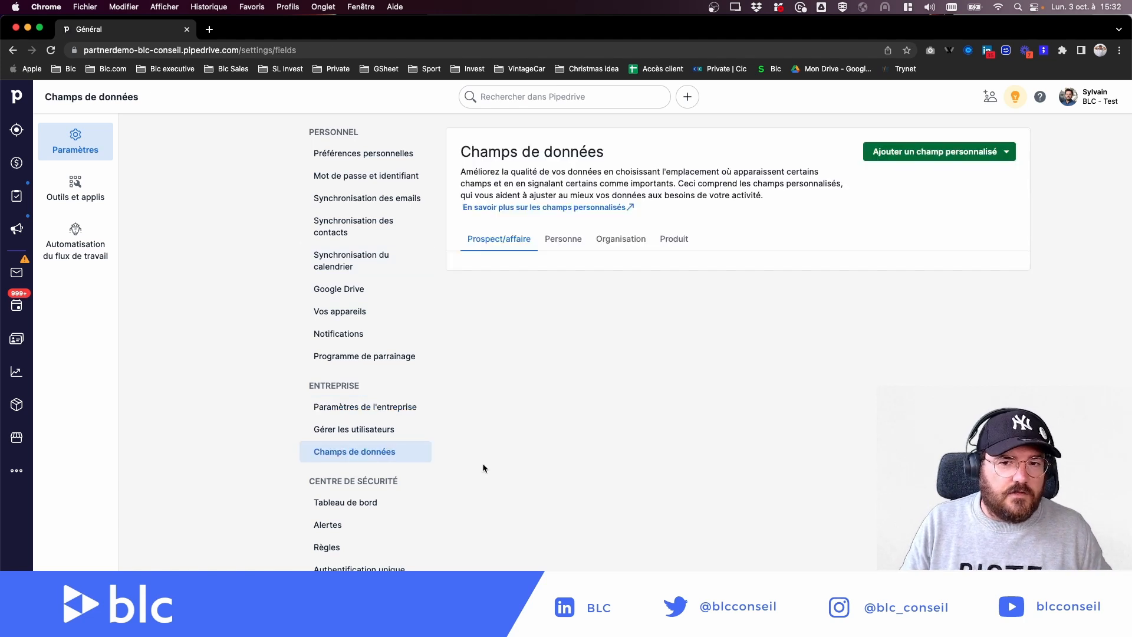
{"action": "scroll", "coordinate": [534, 430], "scroll_direction": "down", "scroll_amount": 7}
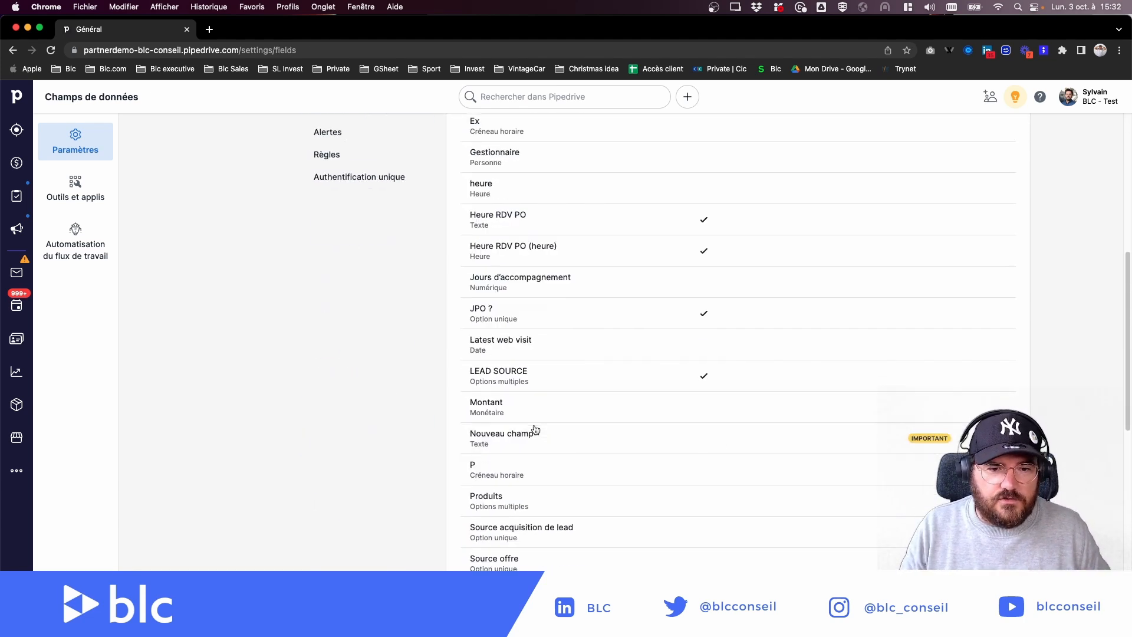
Make Nouveau champ Obligatoire for all stages of the Pipe du Père Lipa pipeline only, and save the field.
{"action": "left_click", "coordinate": [551, 431]}
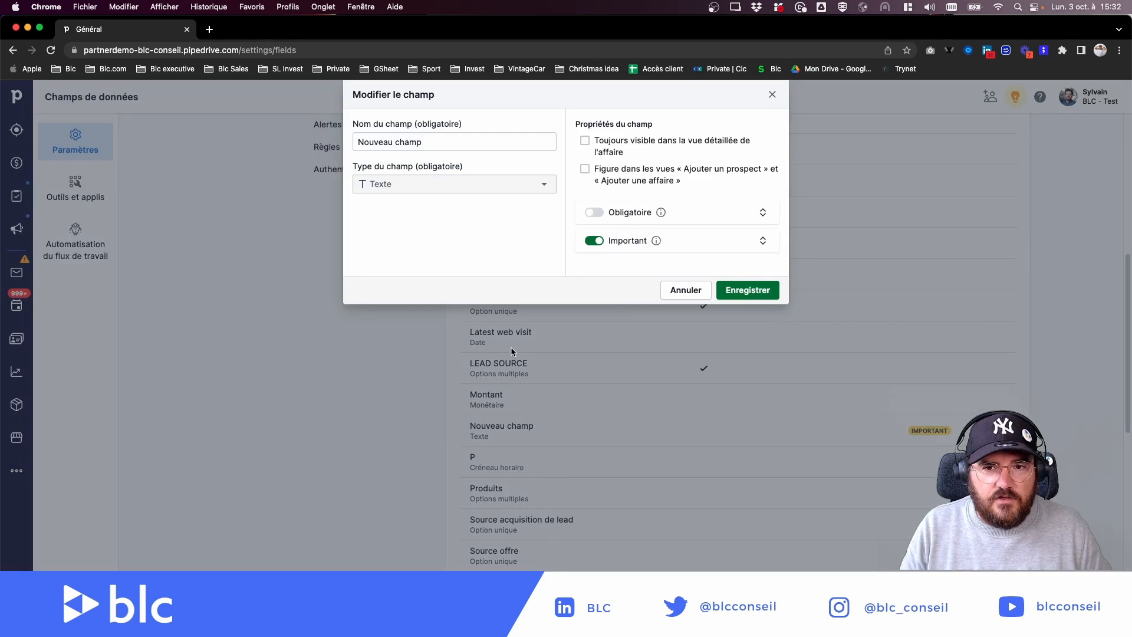
{"action": "left_click", "coordinate": [594, 212]}
{"action": "left_click", "coordinate": [587, 240]}
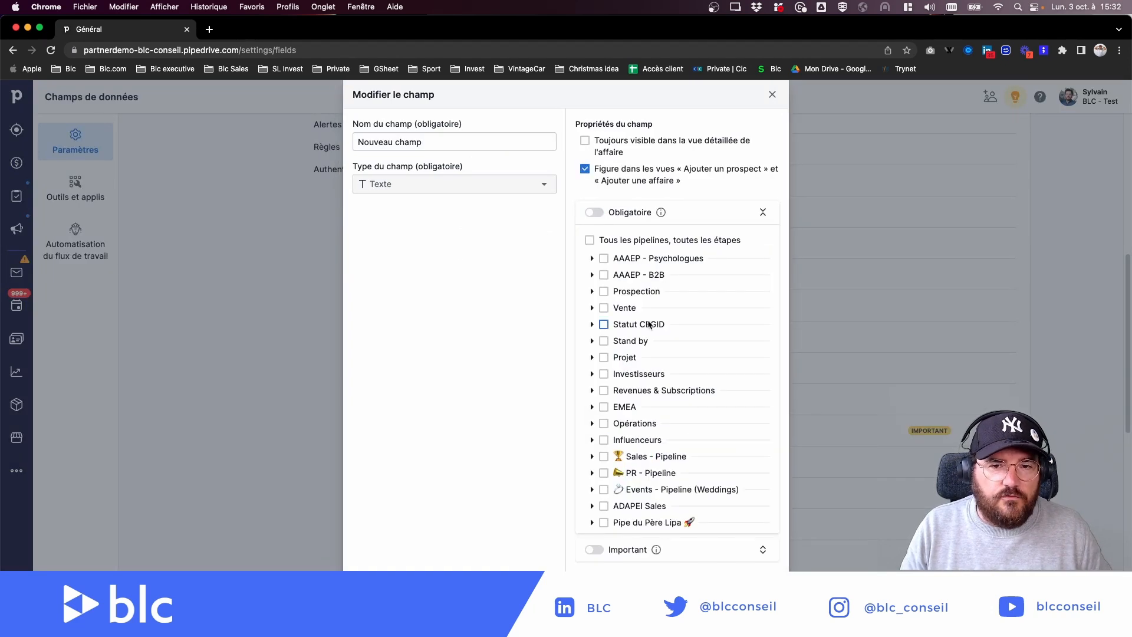
{"action": "left_click", "coordinate": [603, 522]}
{"action": "scroll", "coordinate": [654, 493], "scroll_direction": "down", "scroll_amount": 1}
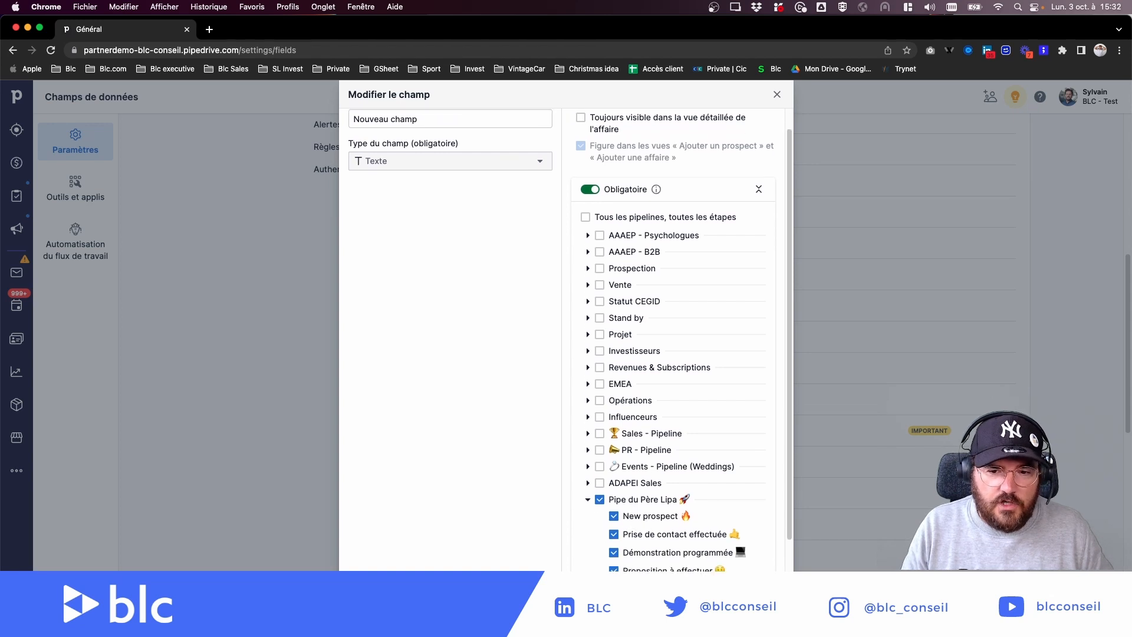
{"action": "left_click", "coordinate": [753, 622]}
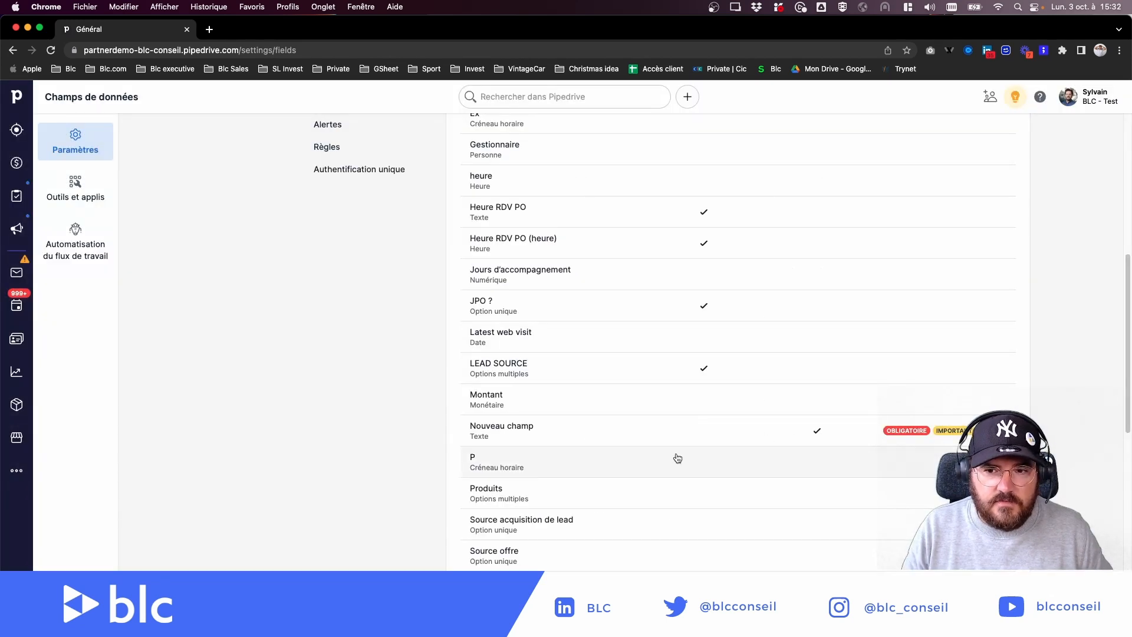
Open Nouveau champ to review its Obligatoire and Important properties, and save the field.
{"action": "left_click", "coordinate": [754, 439]}
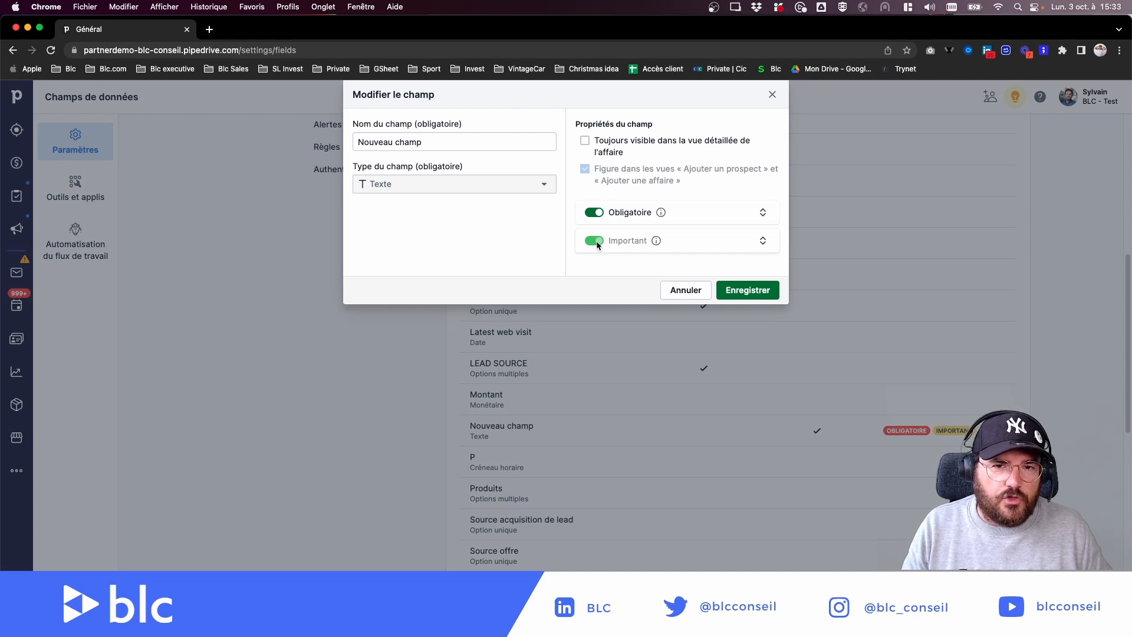
{"action": "left_click", "coordinate": [749, 290]}
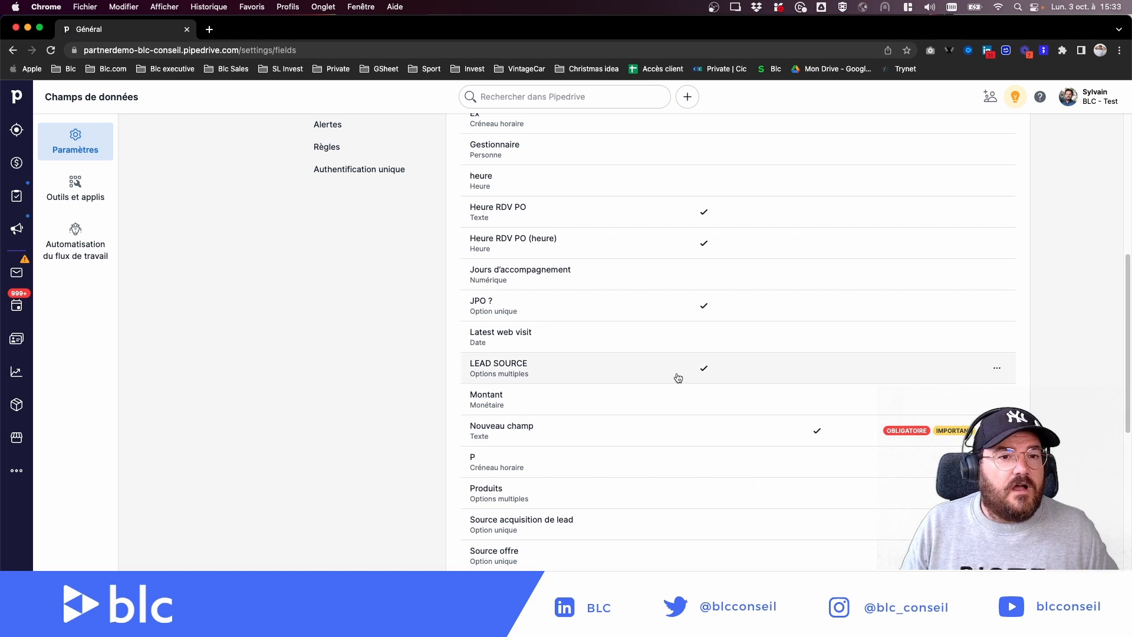
From the deals pipeline, open The Daily Planet offre, try to move it to Démonstration programmée, and dismiss the required-field request.
{"action": "scroll", "coordinate": [296, 325], "scroll_direction": "up", "scroll_amount": 10}
{"action": "left_click", "coordinate": [13, 164]}
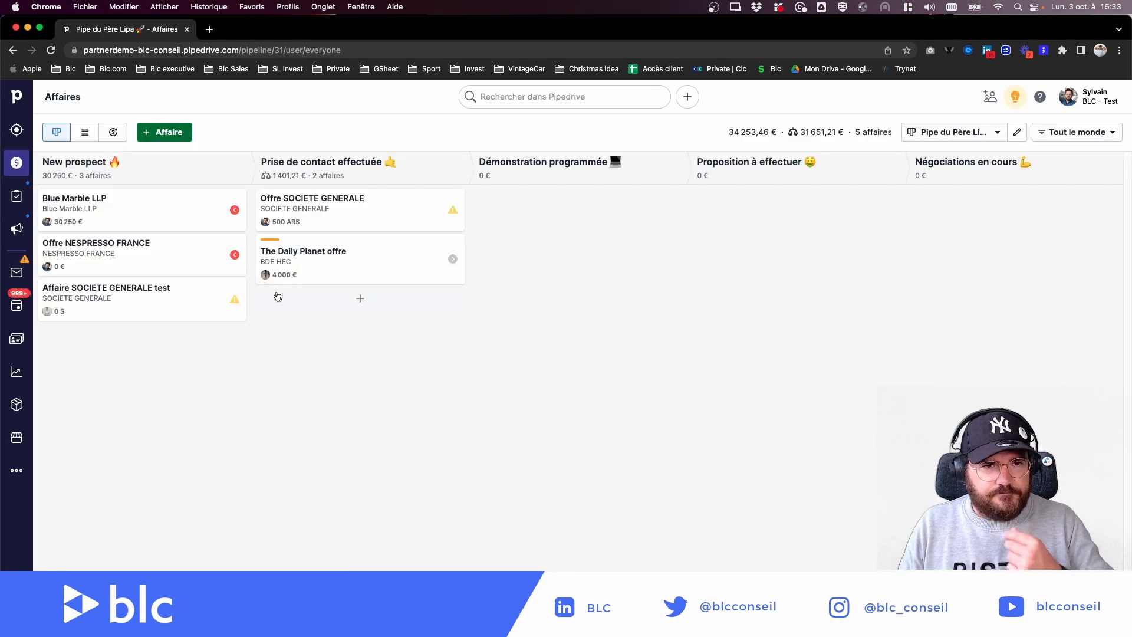
{"action": "left_click", "coordinate": [336, 242]}
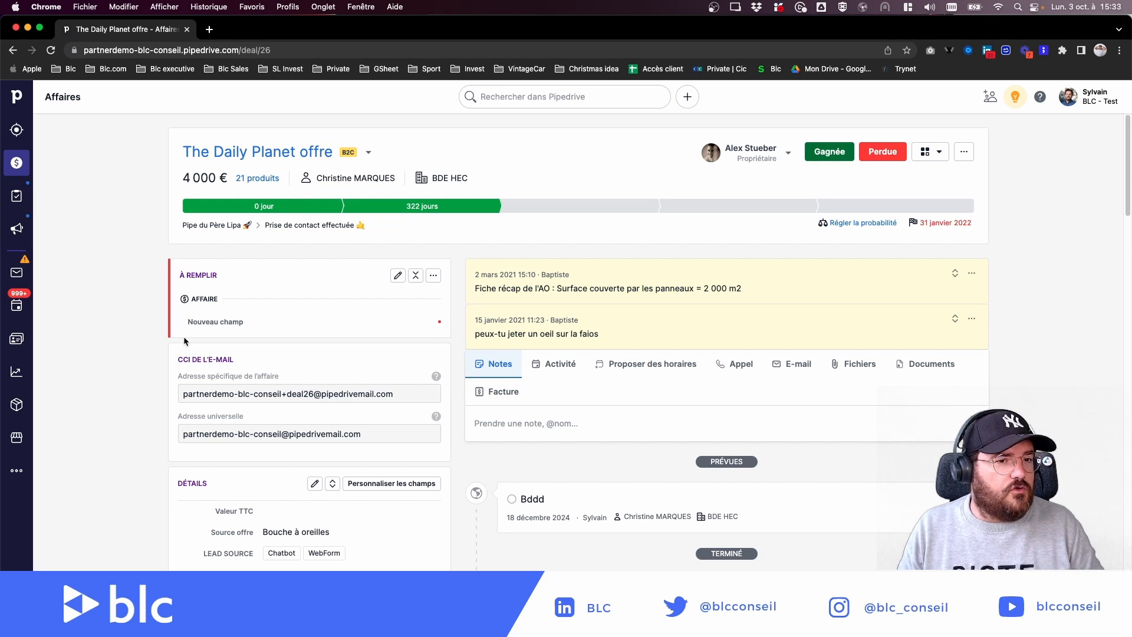
{"action": "left_click", "coordinate": [528, 205]}
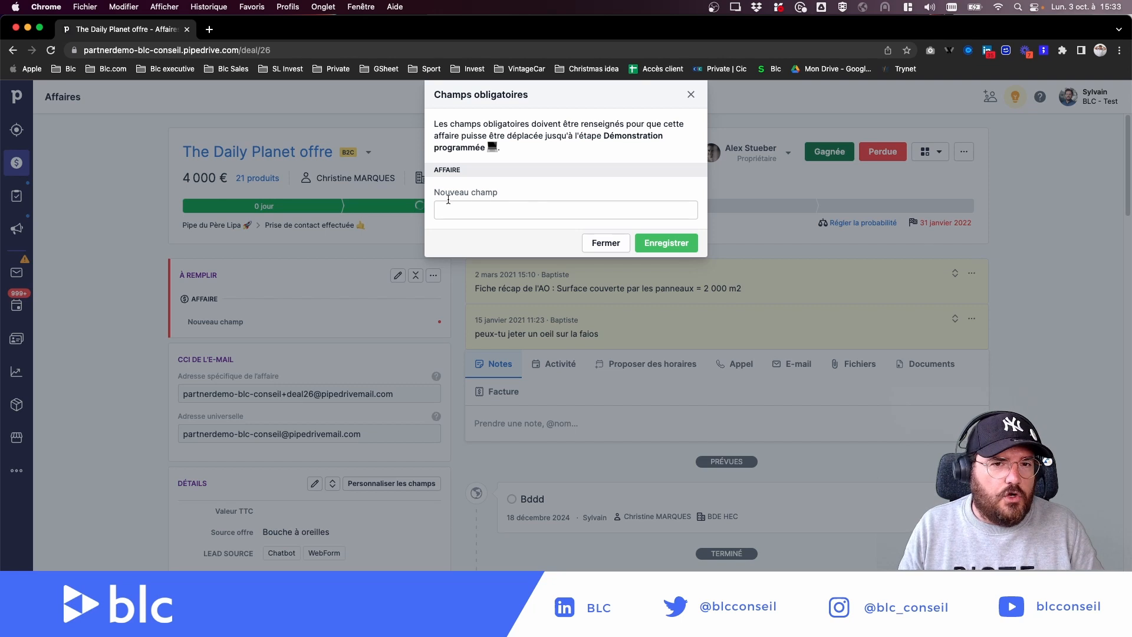
{"action": "left_click", "coordinate": [607, 247]}
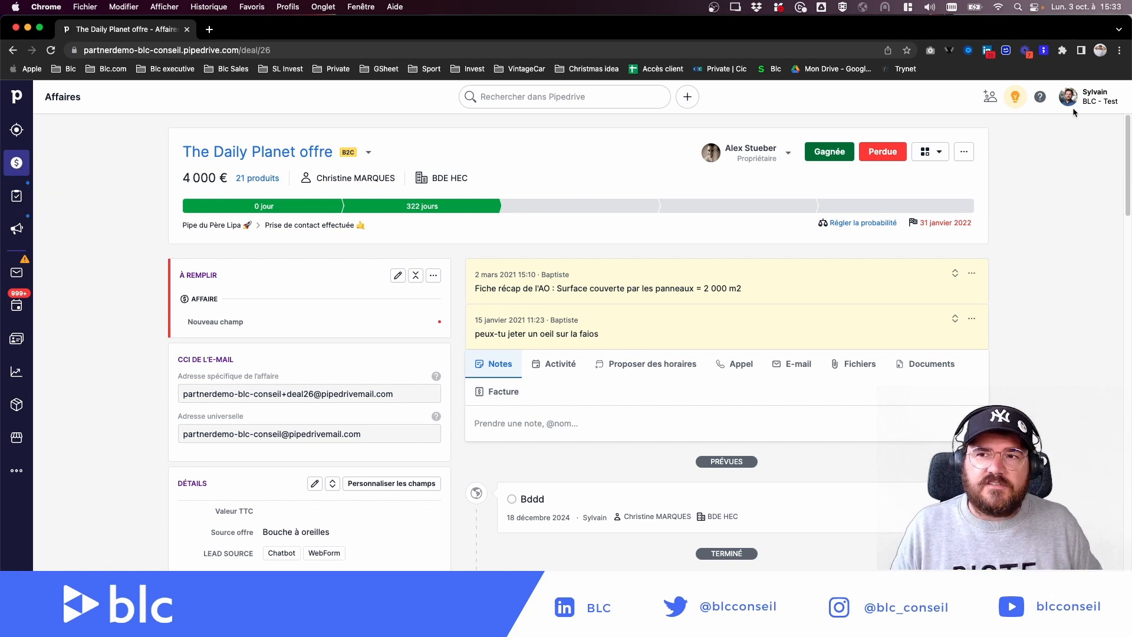
Return to the data fields in the company settings and open Nouveau champ for editing.
{"action": "left_click", "coordinate": [1089, 100]}
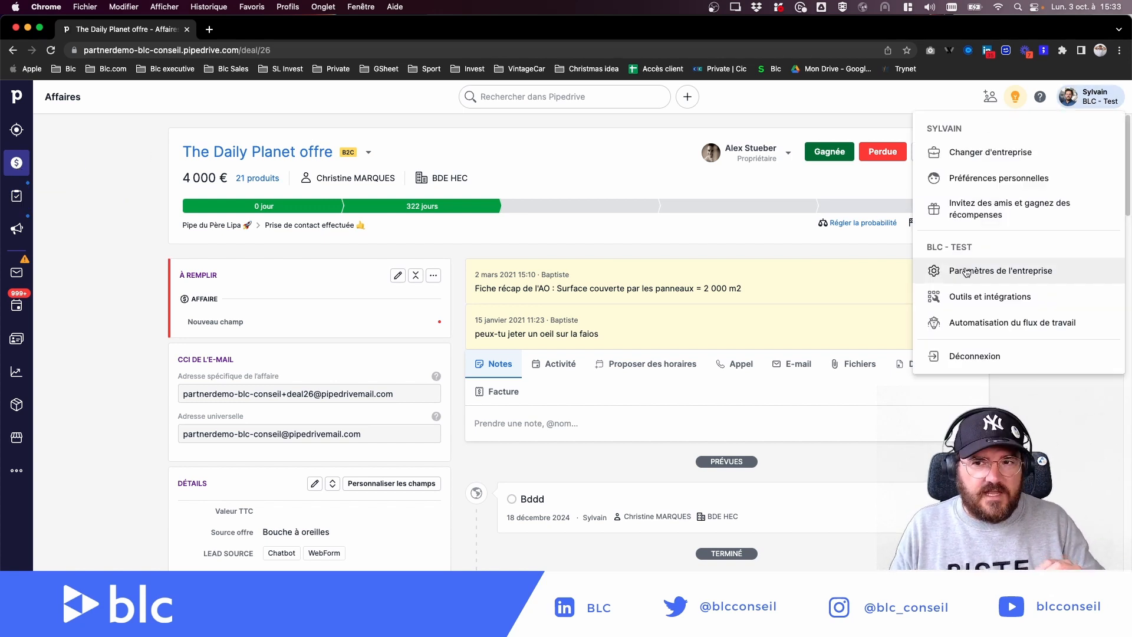
{"action": "left_click", "coordinate": [1001, 271]}
{"action": "left_click", "coordinate": [377, 452]}
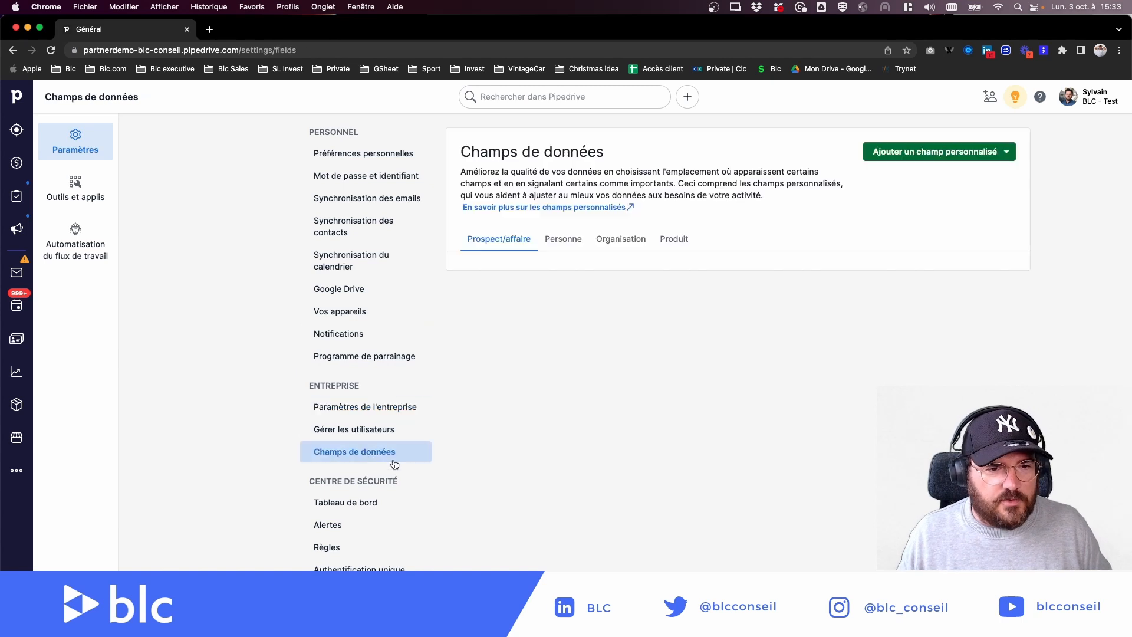
{"action": "scroll", "coordinate": [566, 485], "scroll_direction": "down", "scroll_amount": 7}
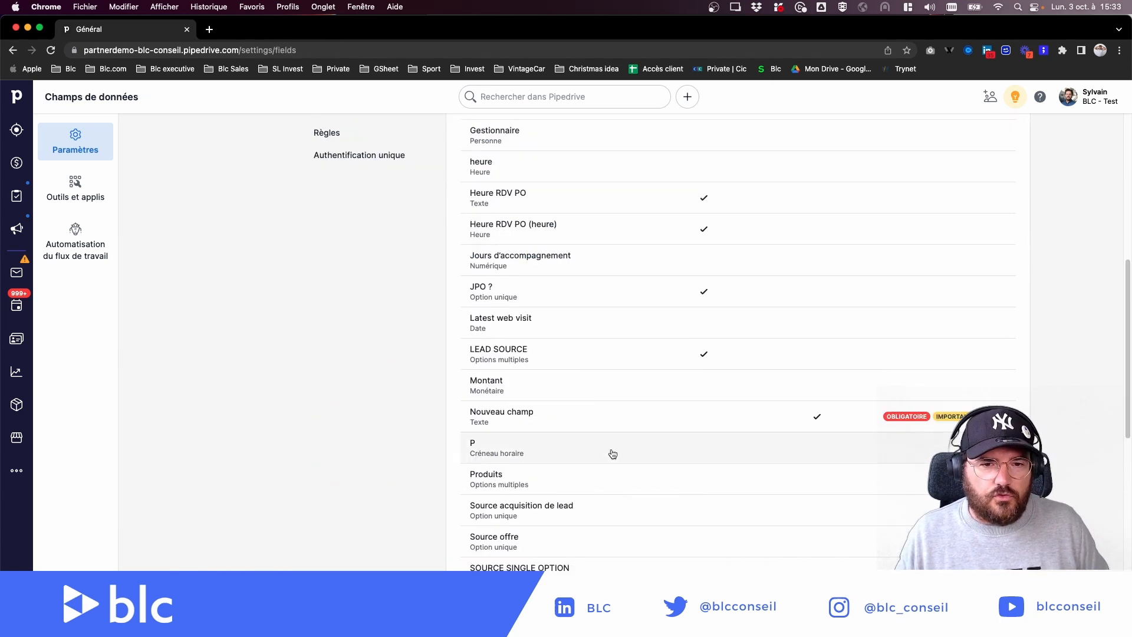
{"action": "left_click", "coordinate": [719, 413]}
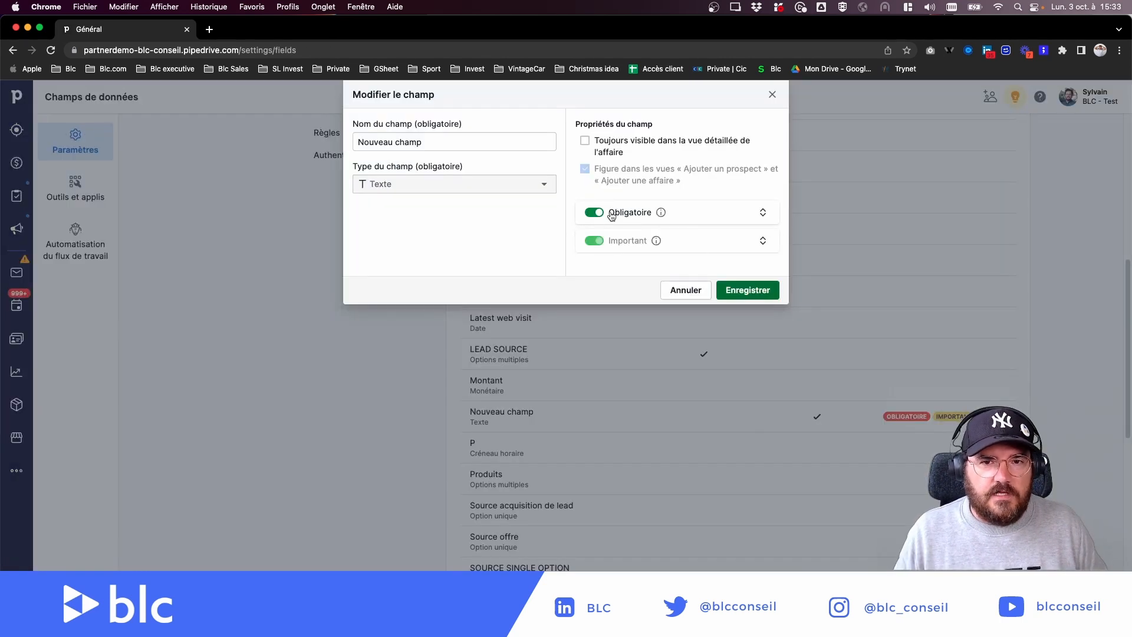
Make Nouveau champ Obligatoire only for "Marquer l'affaire comme gagnée" in Pipe du Père Lipa, clearing its other stages, and save the field.
{"action": "left_click", "coordinate": [763, 213]}
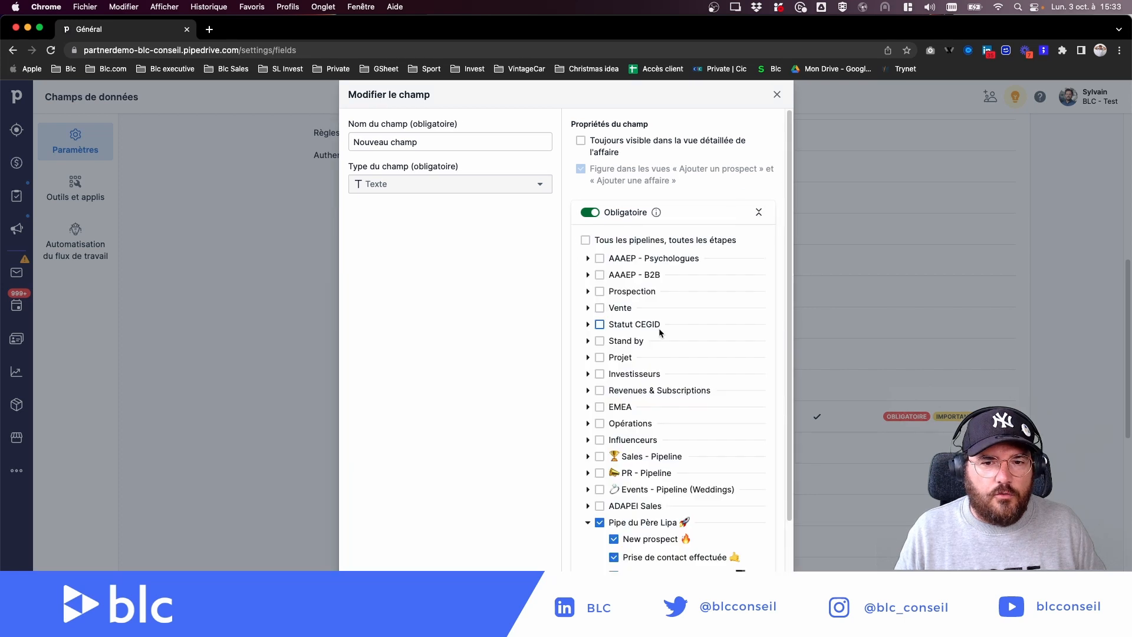
{"action": "scroll", "coordinate": [600, 324], "scroll_direction": "down", "scroll_amount": 3}
{"action": "left_click", "coordinate": [601, 418]}
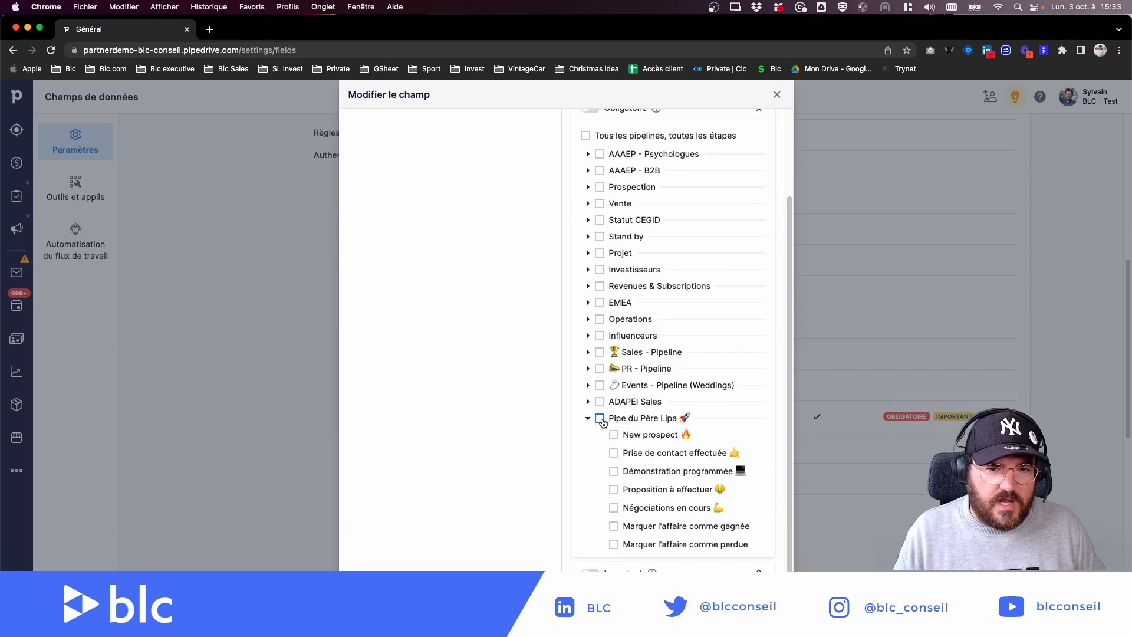
{"action": "left_click", "coordinate": [614, 526]}
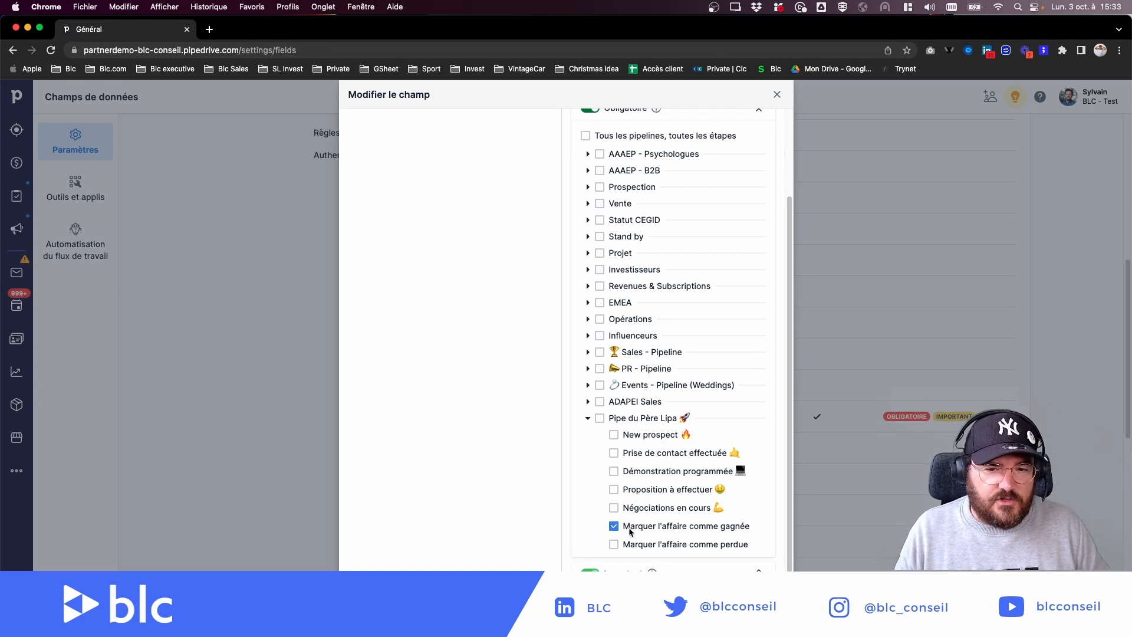
{"action": "left_click", "coordinate": [752, 614]}
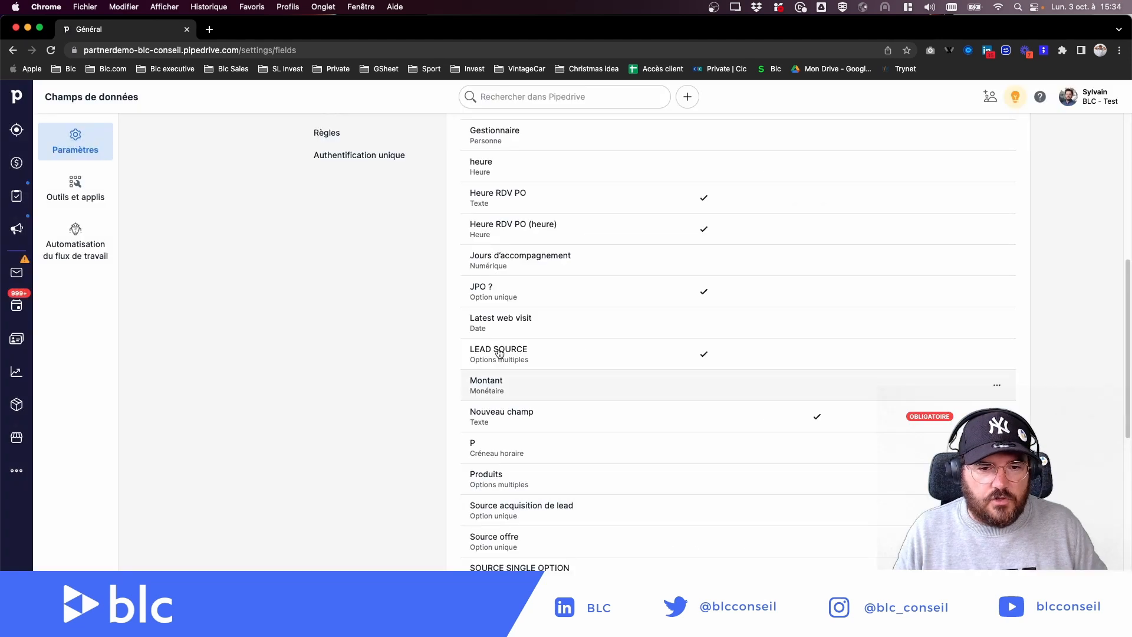
Reopen The Daily Planet offre from the deals pipeline and check its sidebar sections for Nouveau champ.
{"action": "scroll", "coordinate": [182, 248], "scroll_direction": "up", "scroll_amount": 6}
{"action": "left_click", "coordinate": [16, 162]}
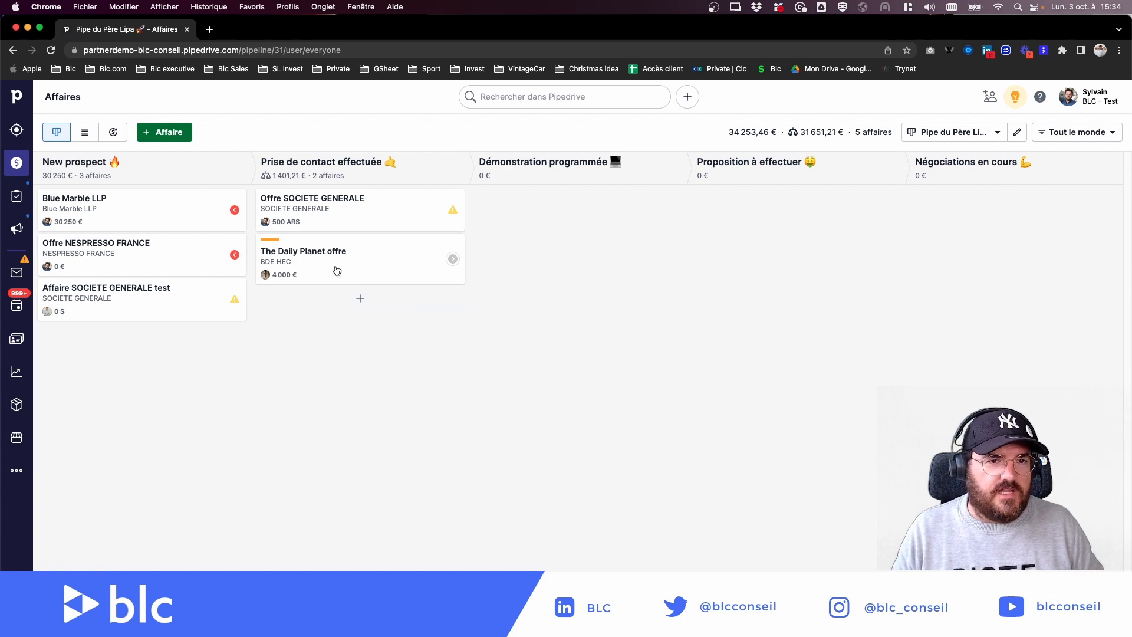
{"action": "left_click", "coordinate": [289, 270]}
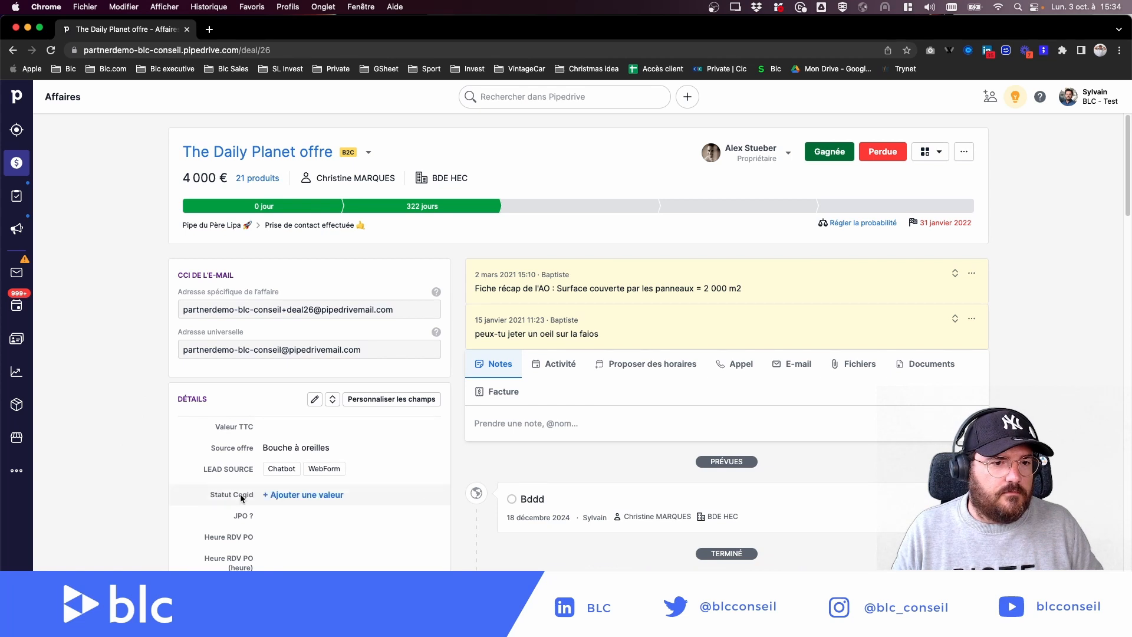
{"action": "scroll", "coordinate": [200, 353], "scroll_direction": "down", "scroll_amount": 1}
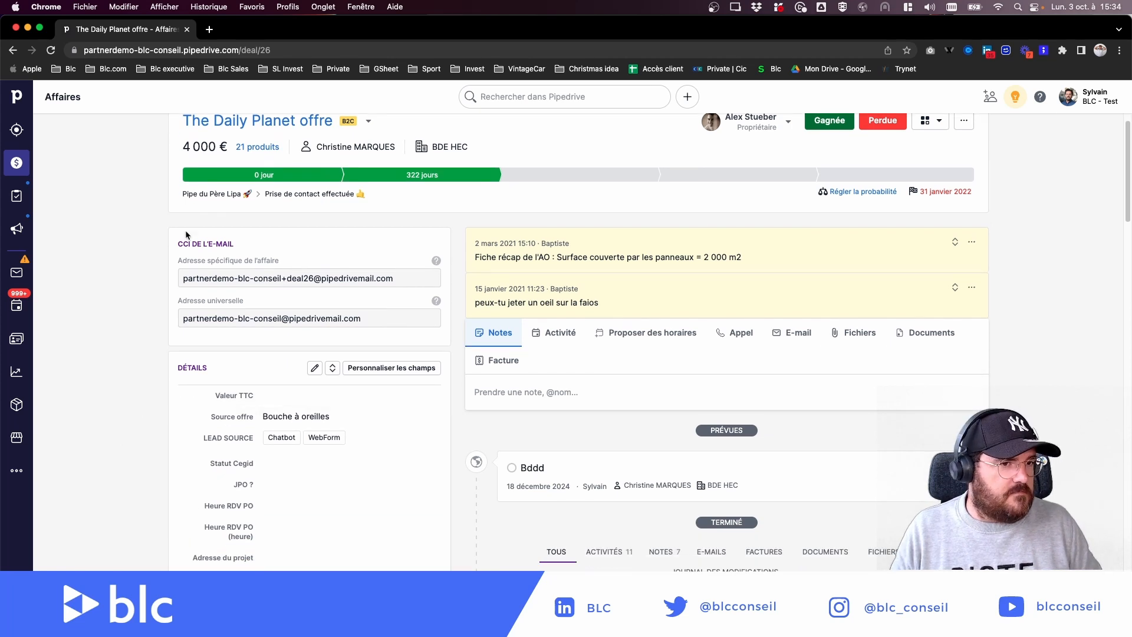
{"action": "scroll", "coordinate": [169, 344], "scroll_direction": "down", "scroll_amount": 2}
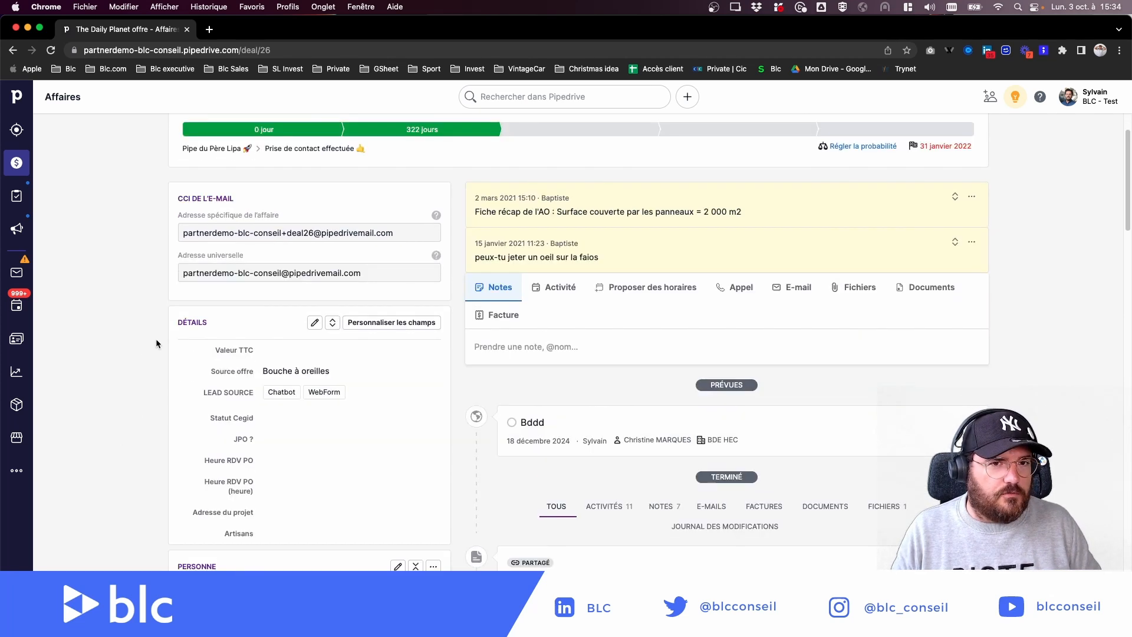
{"action": "scroll", "coordinate": [155, 338], "scroll_direction": "up", "scroll_amount": 3}
Move The Daily Planet offre to Proposition à effectuer, try to mark it as won, and close the required-field request without filling it.
{"action": "left_click", "coordinate": [713, 206]}
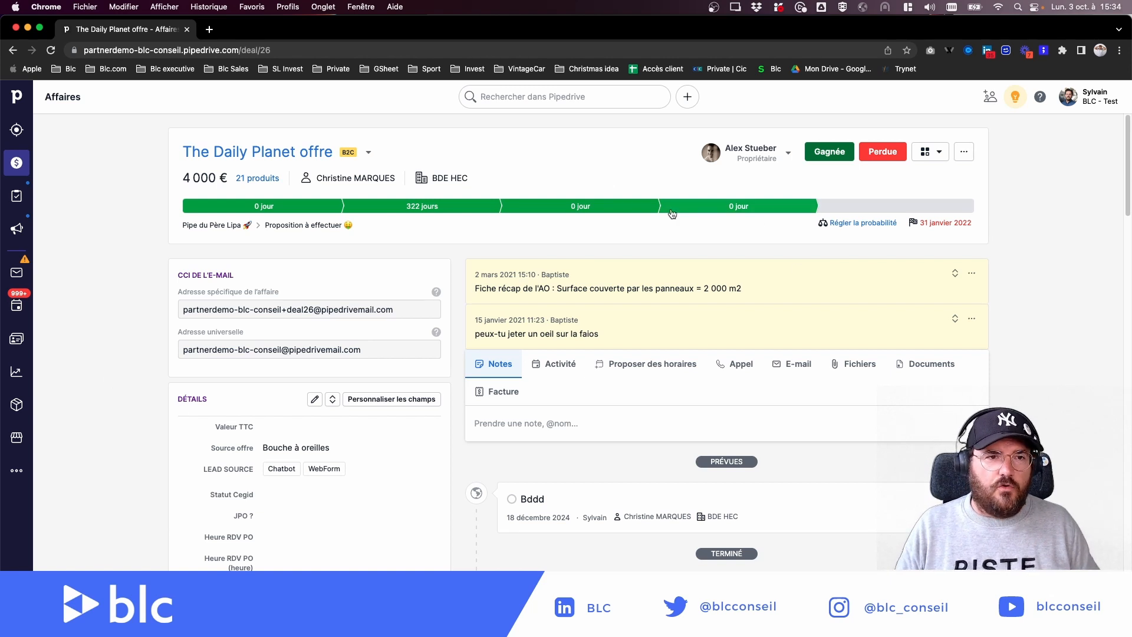
{"action": "left_click", "coordinate": [830, 152]}
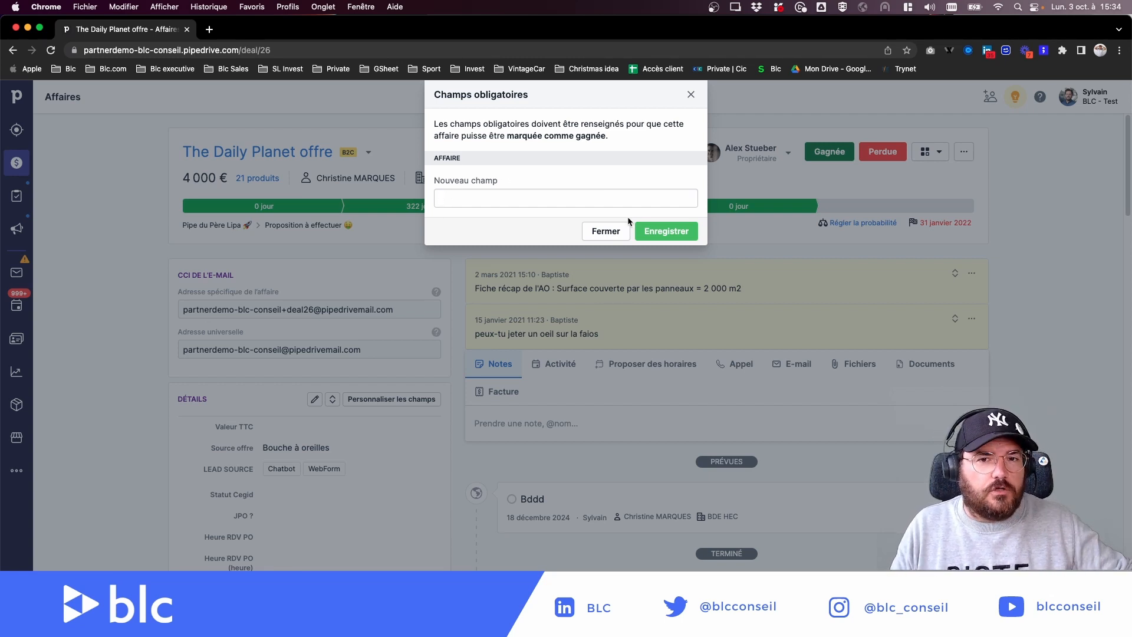
{"action": "left_click", "coordinate": [591, 232]}
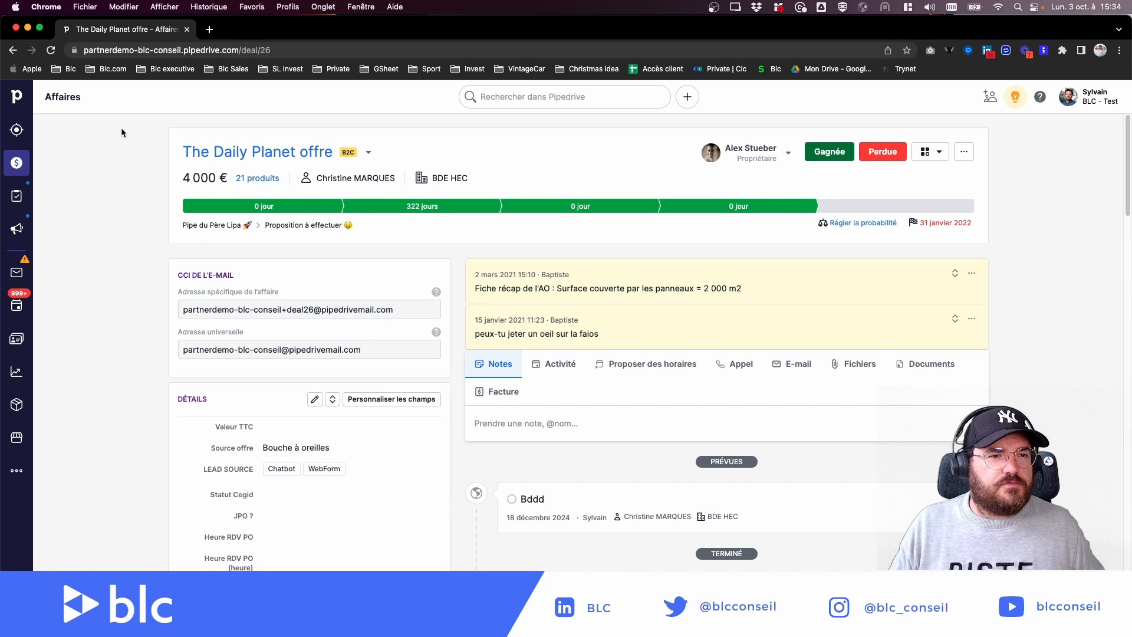